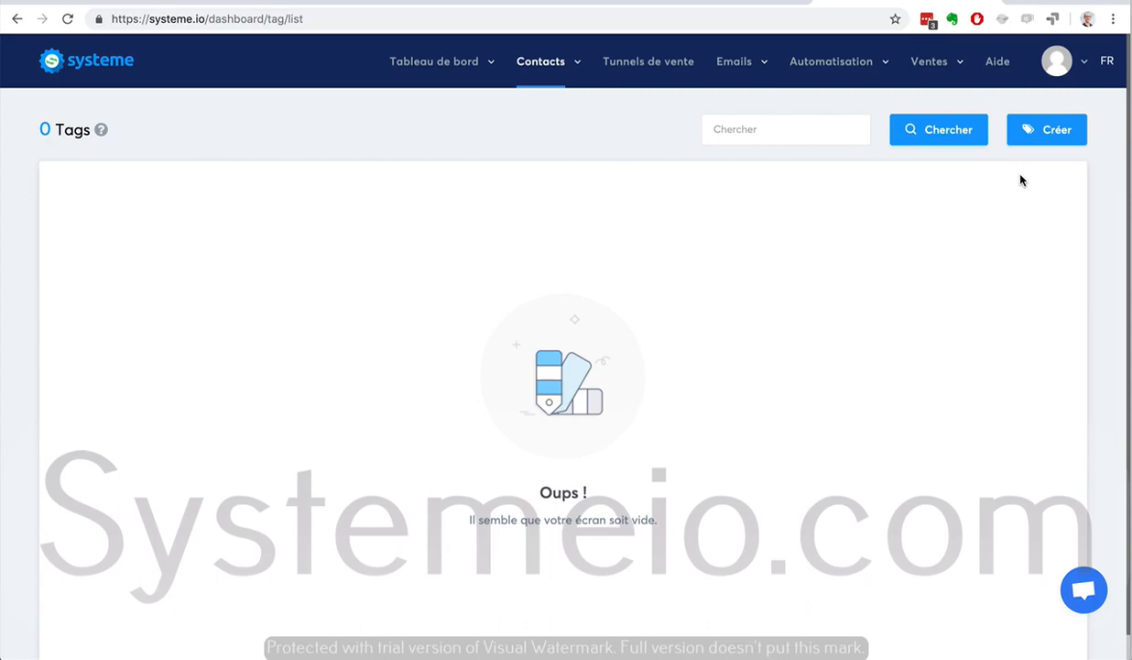
Create a new tag named Prospects-Youtube
click(1043, 131)
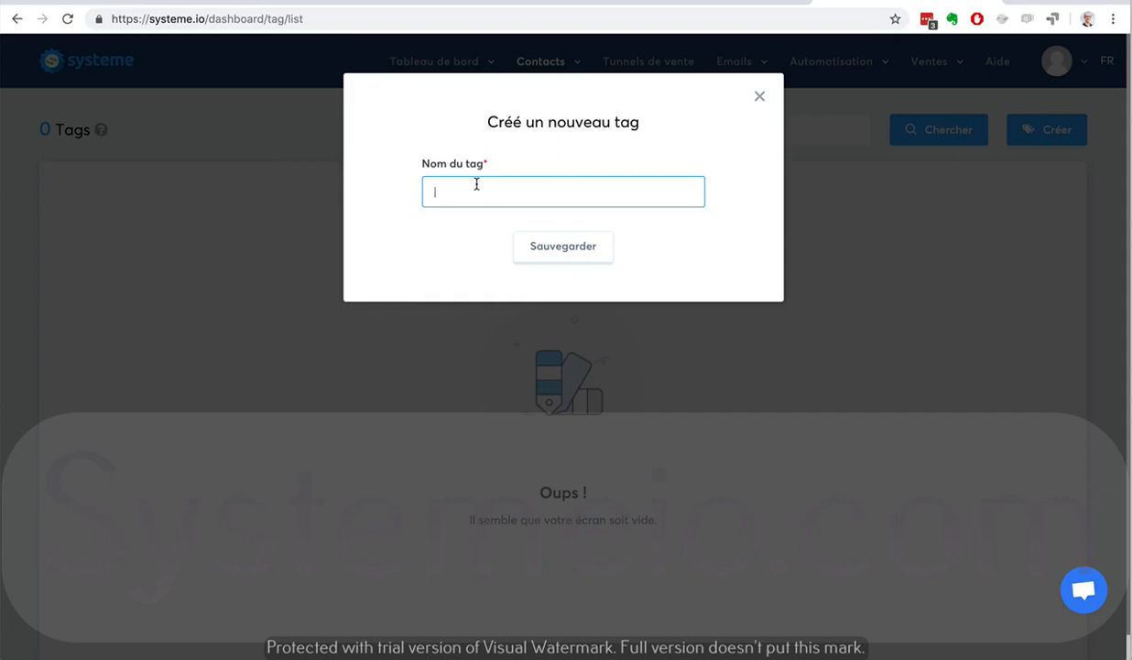
text(Prospects-Youtube)
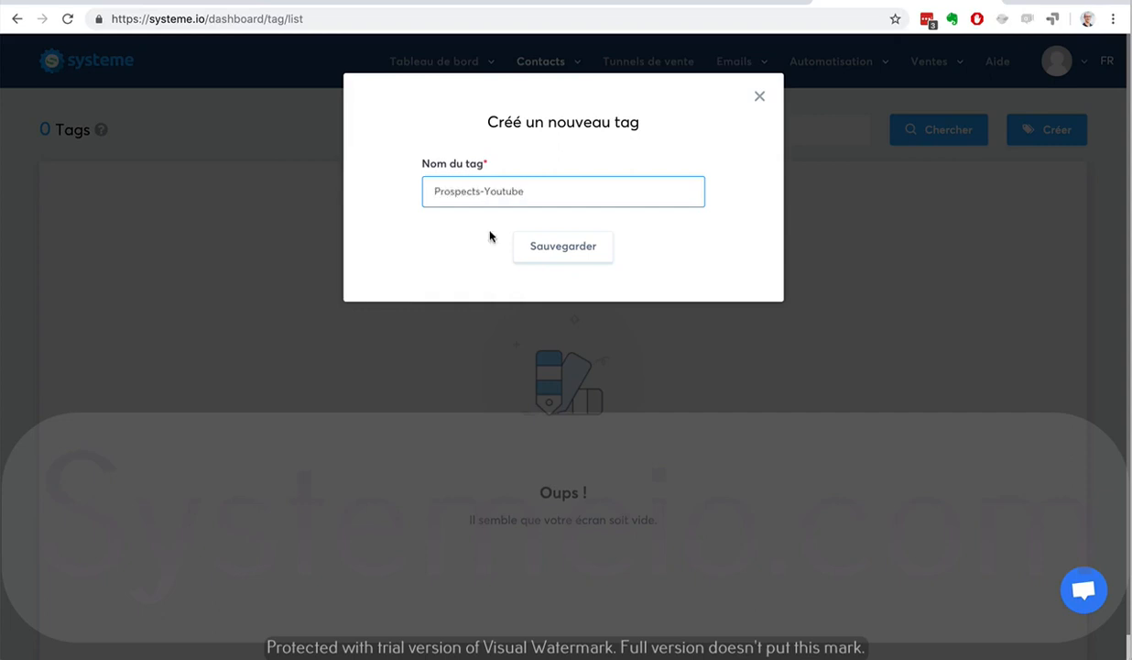
click(550, 246)
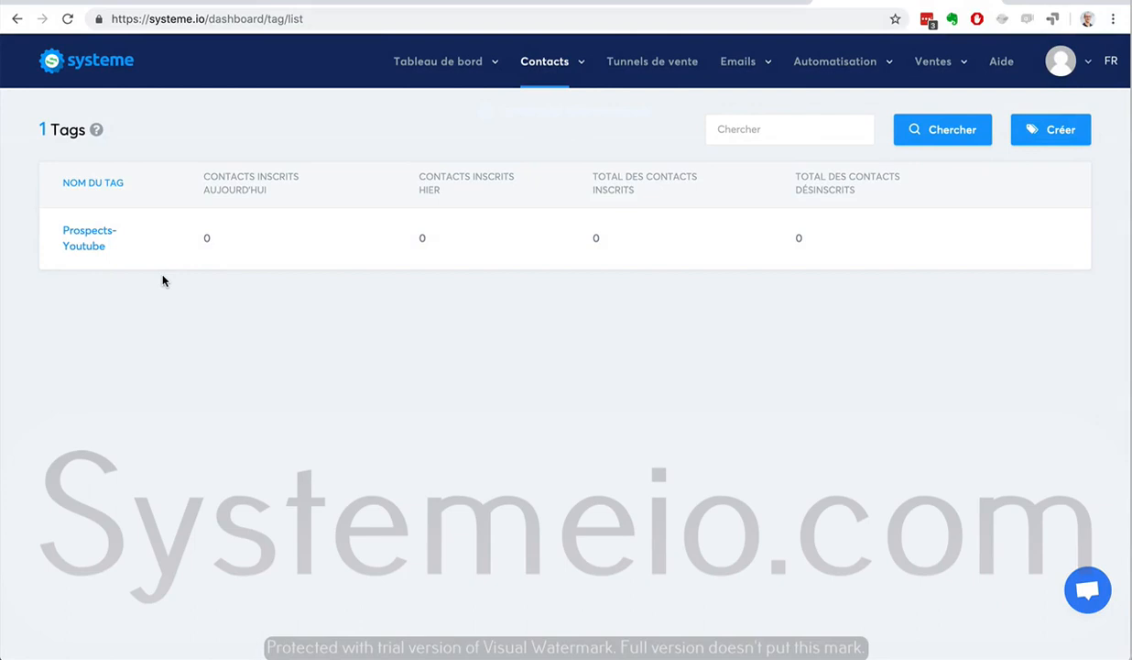
Create a second tag named Contacts
click(1051, 130)
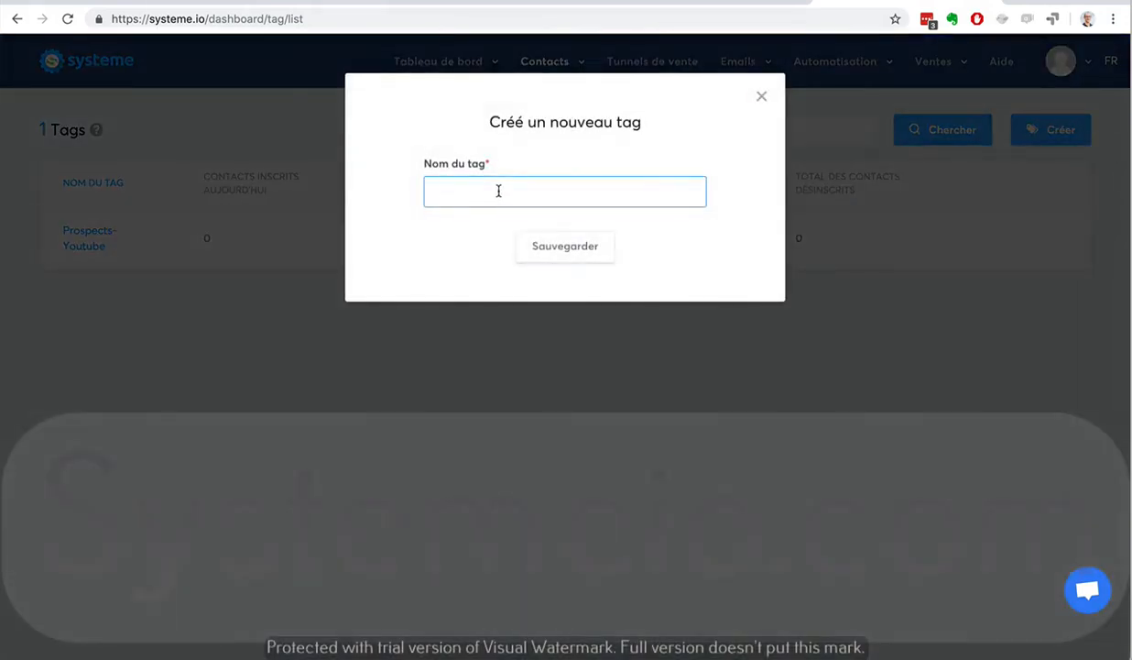
text(Prospects)
key(BackSpace)
key(BackSpace)
key(BackSpace)
key(BackSpace)
key(BackSpace)
key(BackSpace)
key(BackSpace)
key(BackSpace)
key(BackSpace)
text(Contacts)
click(566, 246)
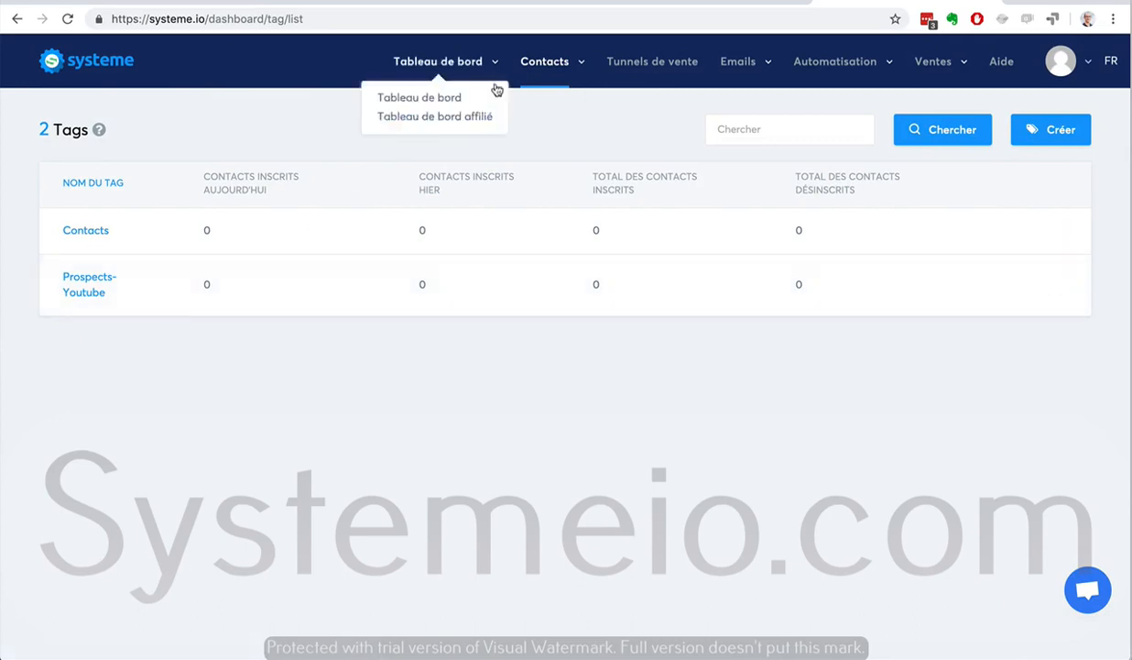
Open the contacts list and scroll through its filter options
mouse_move(545, 64)
click(545, 102)
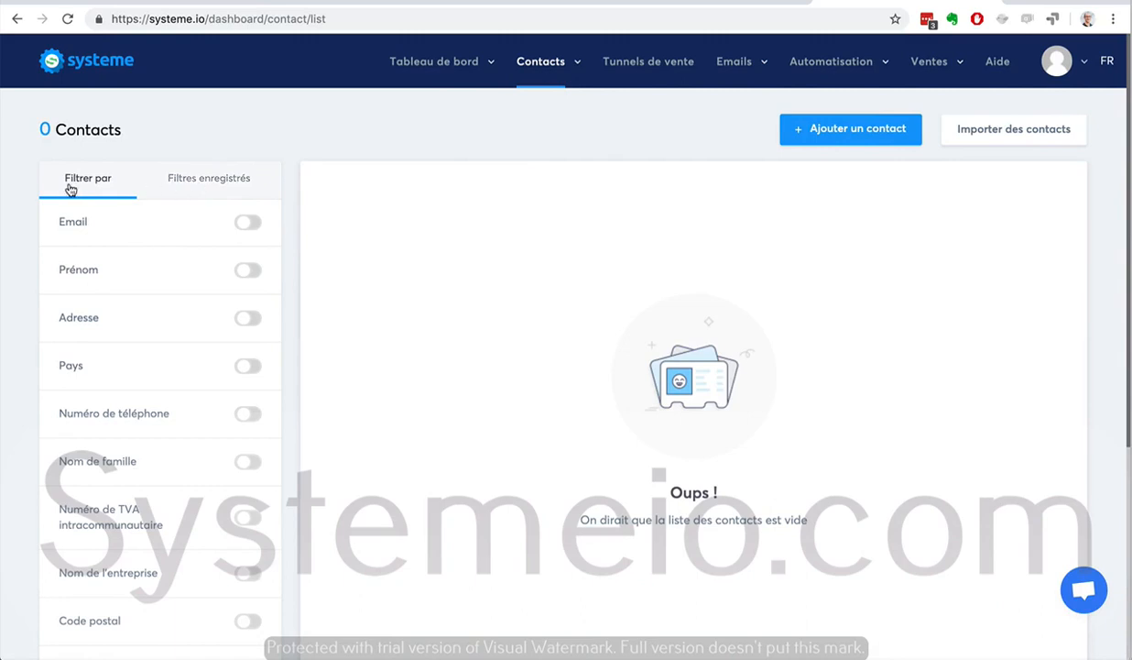
scroll(11, 252, down, 4)
scroll(11, 253, up, 4)
Open a new contact form and set its language to fr, leaving it without saving
click(855, 128)
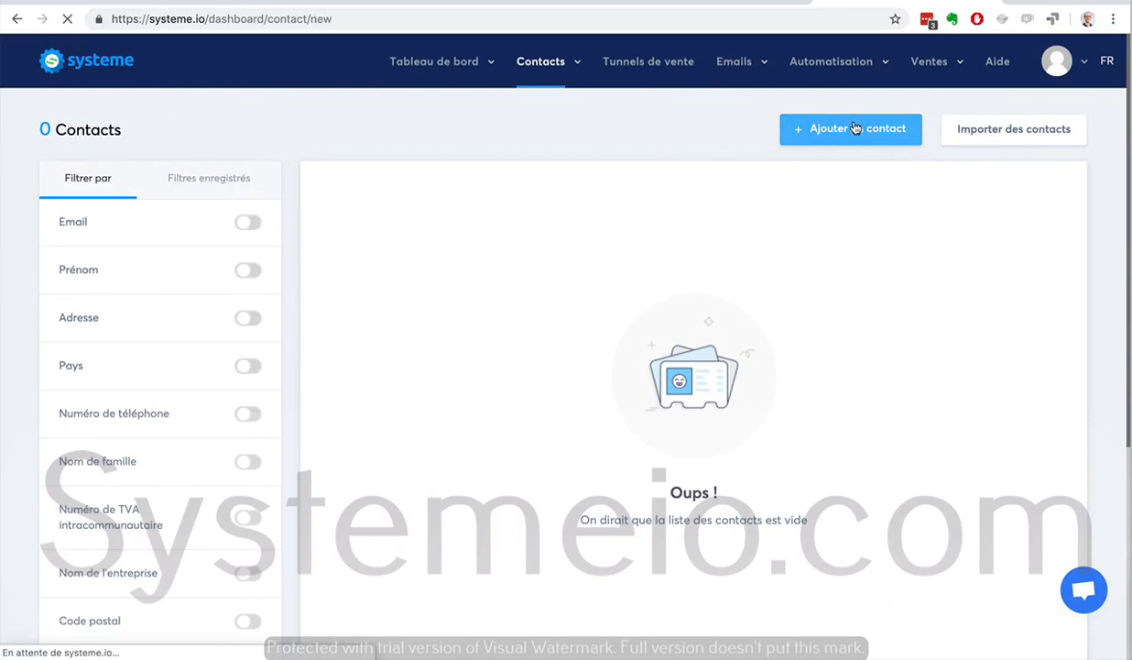
click(252, 200)
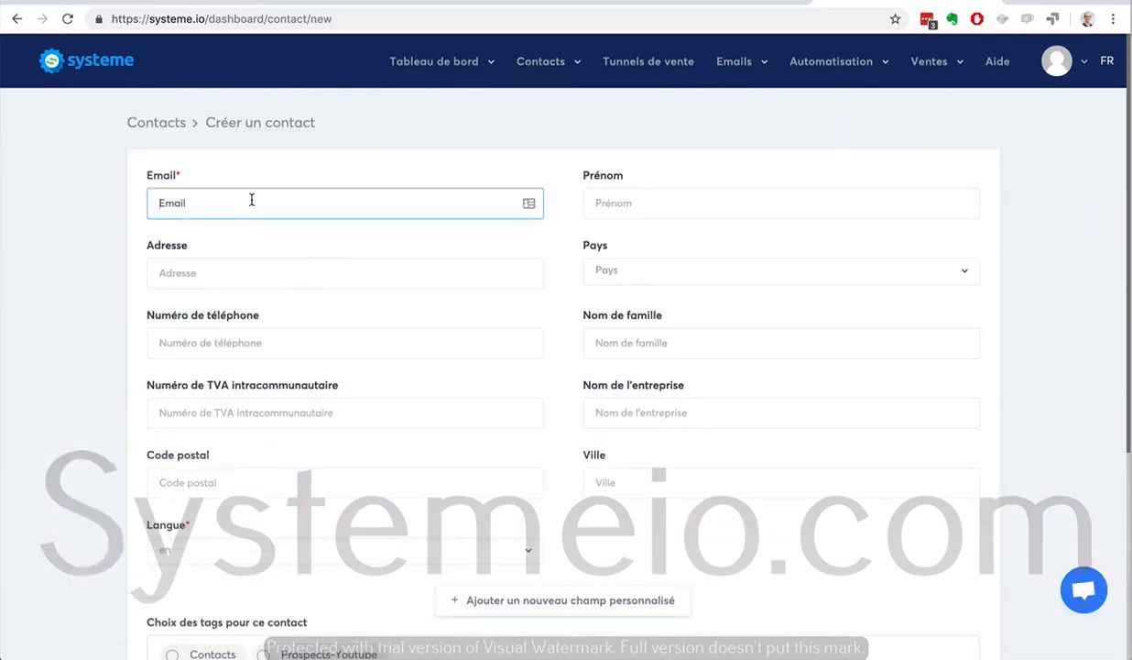
scroll(252, 200, down, 4)
scroll(251, 197, up, 3)
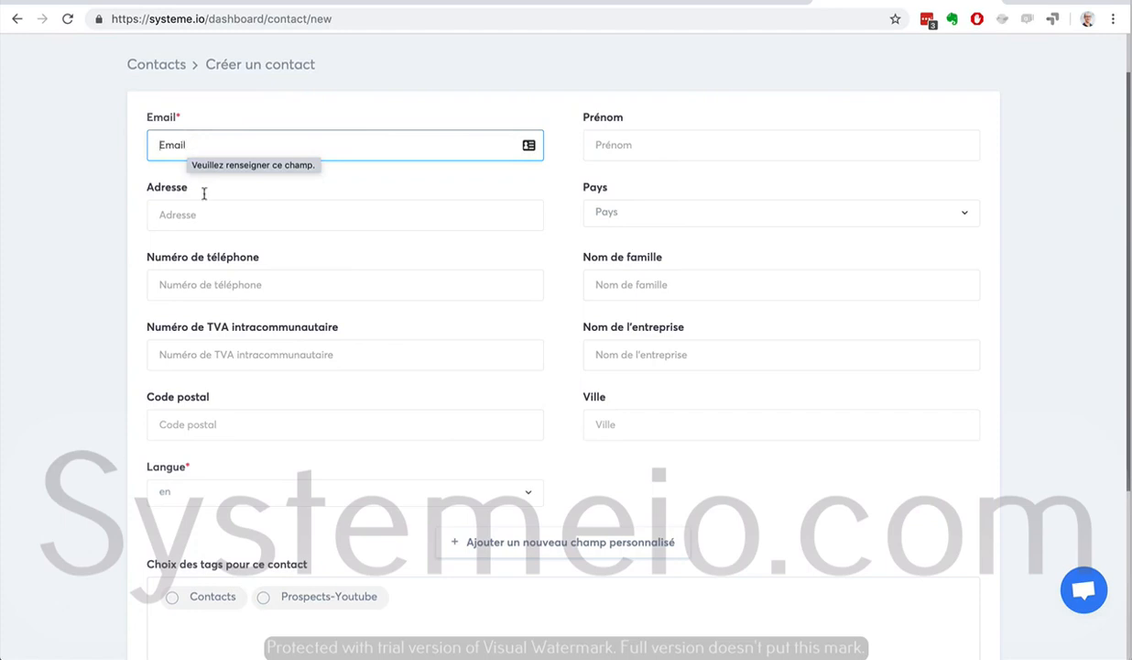
click(268, 491)
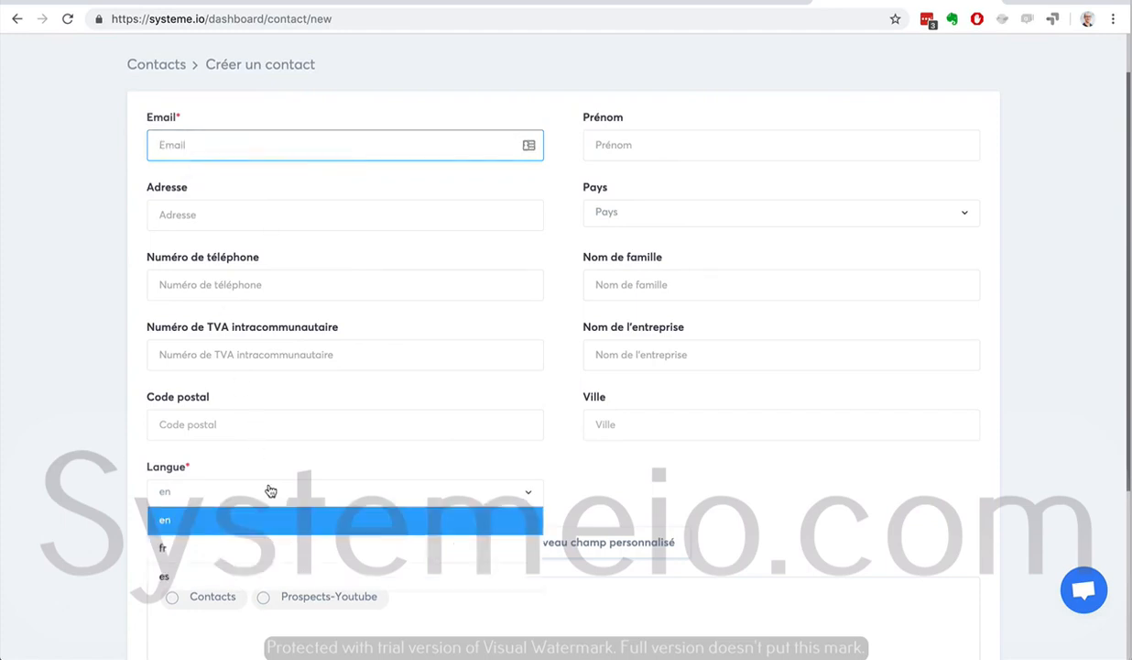
click(246, 545)
scroll(116, 498, up, 1)
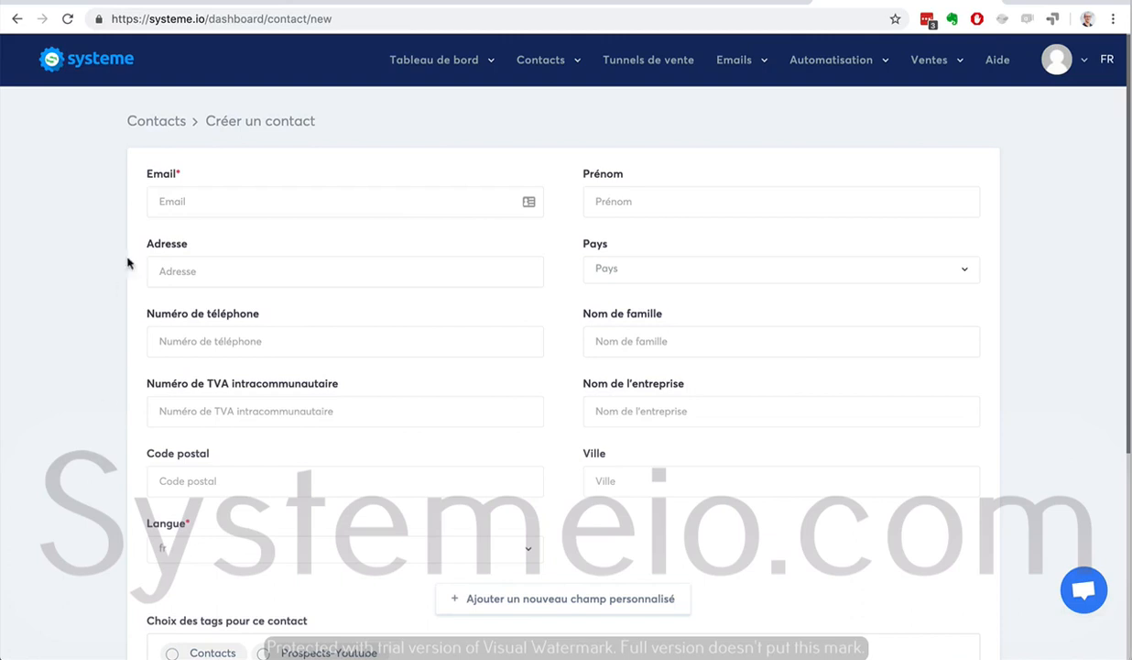
click(192, 200)
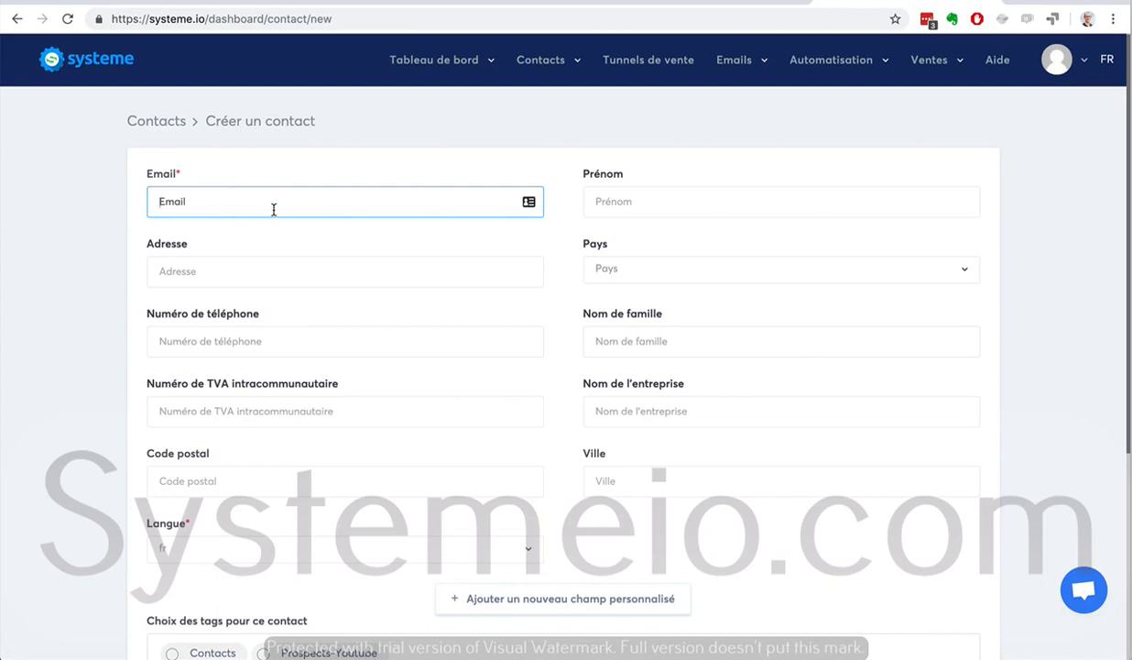
click(20, 18)
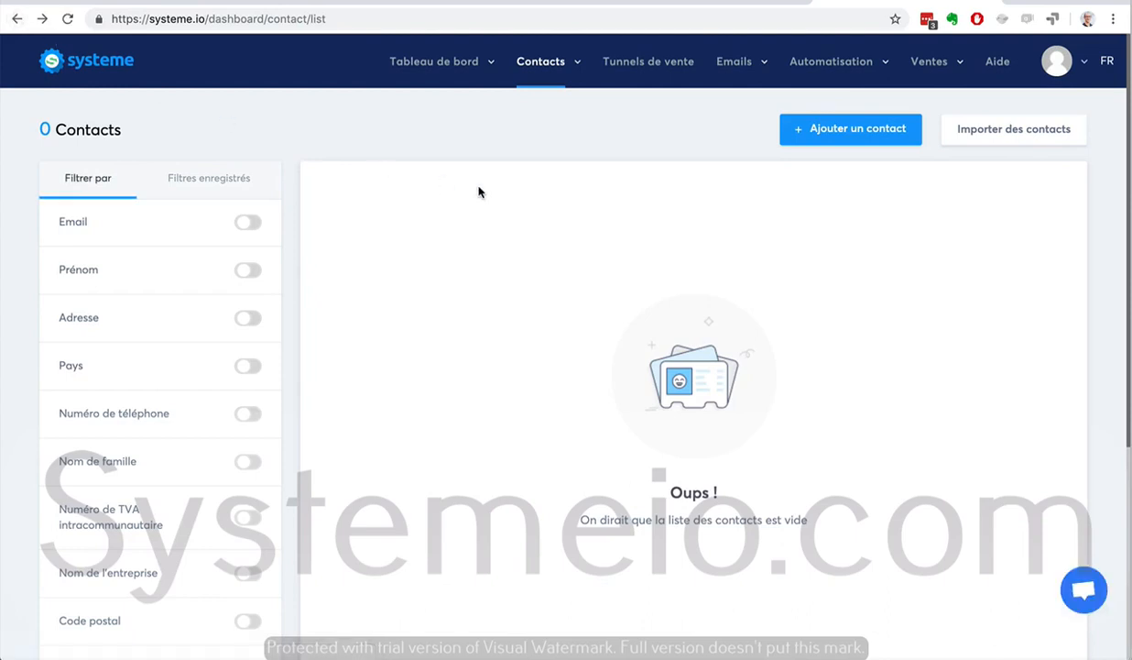
Open the contact import form and try its campaign list and tag choices without importing
click(980, 134)
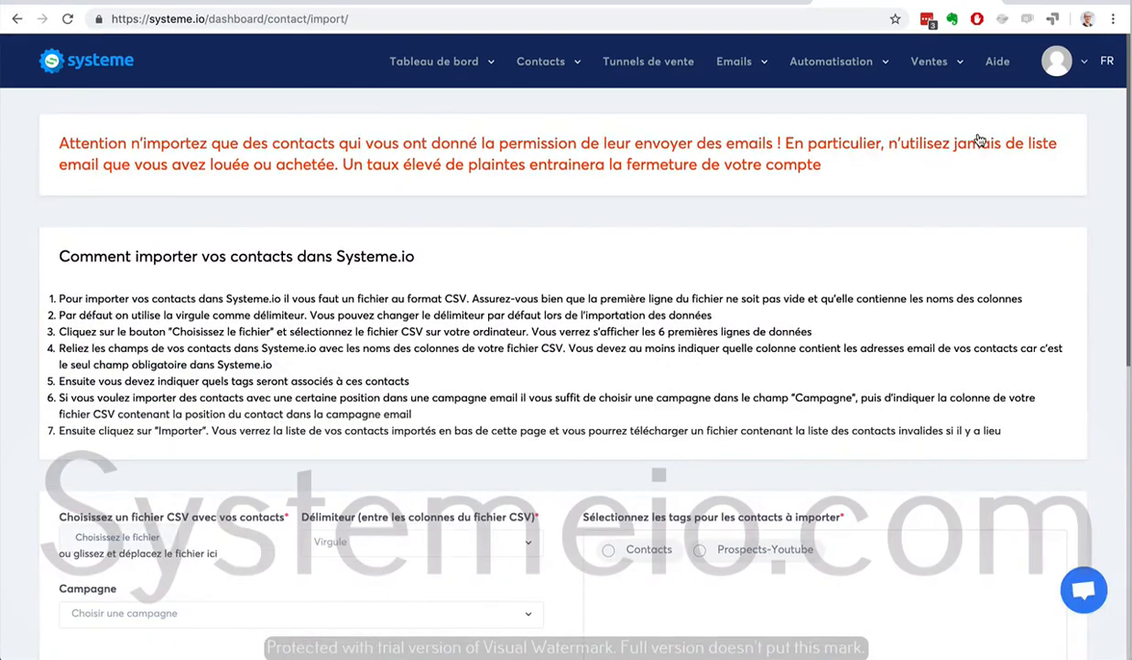
scroll(961, 344, down, 2)
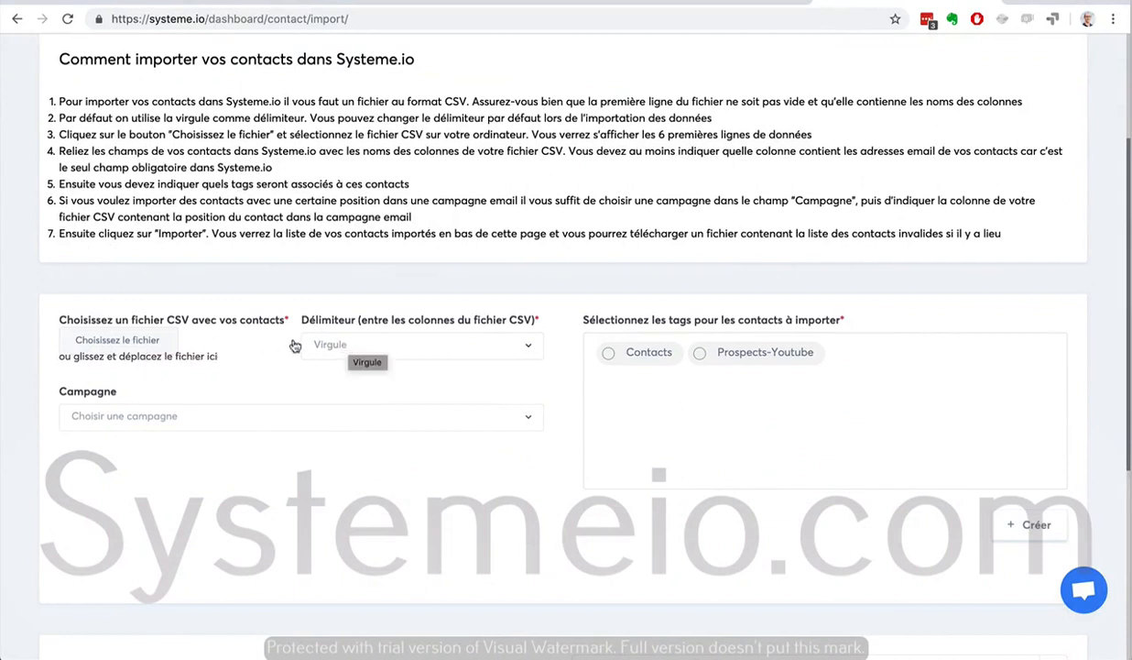
click(152, 419)
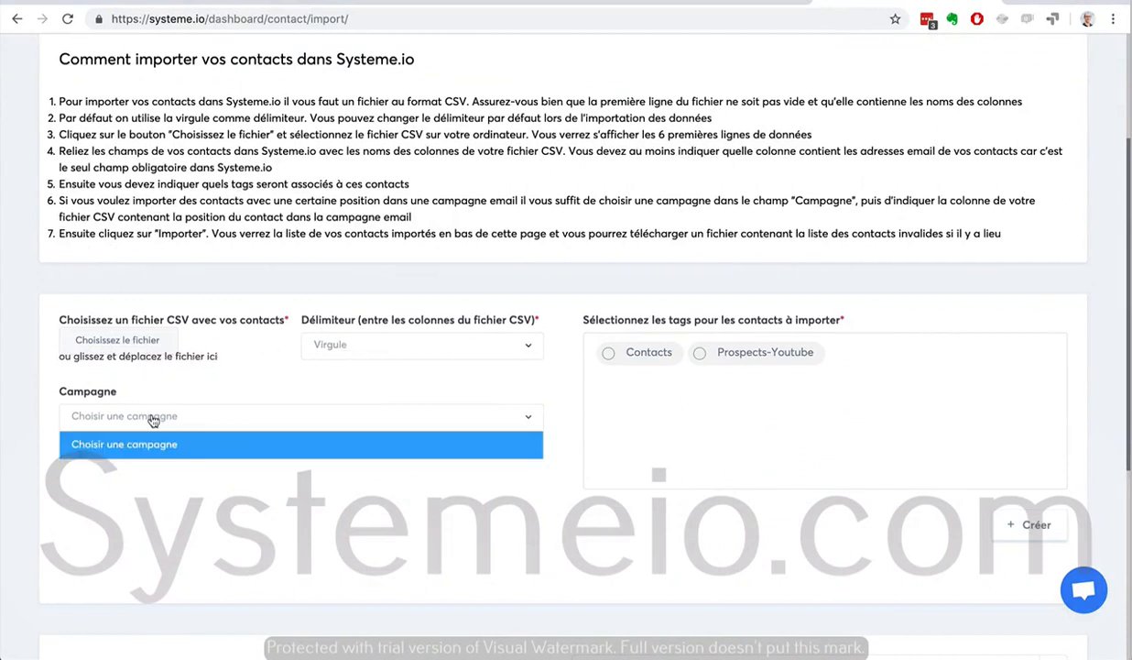
click(188, 474)
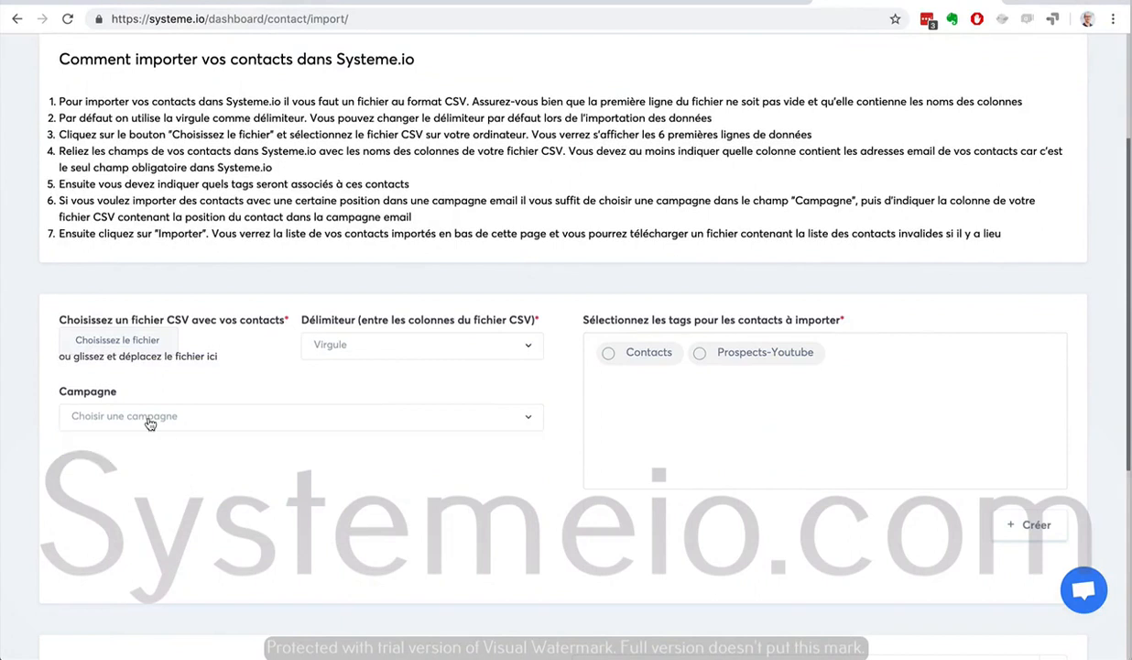
click(609, 352)
click(702, 357)
click(700, 354)
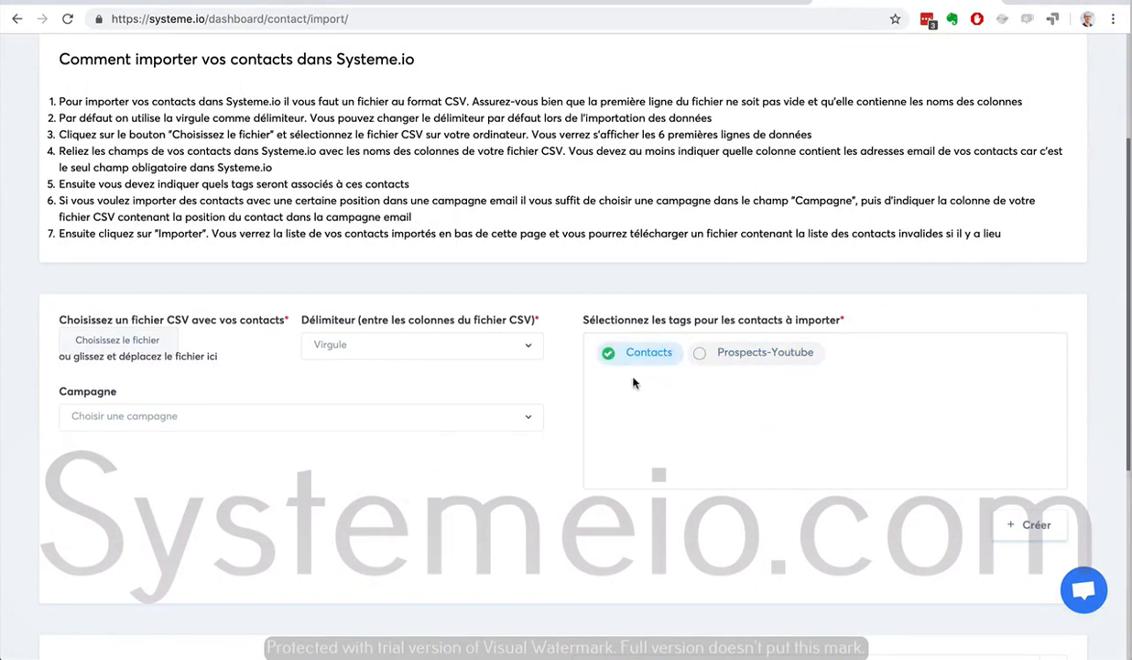
click(15, 18)
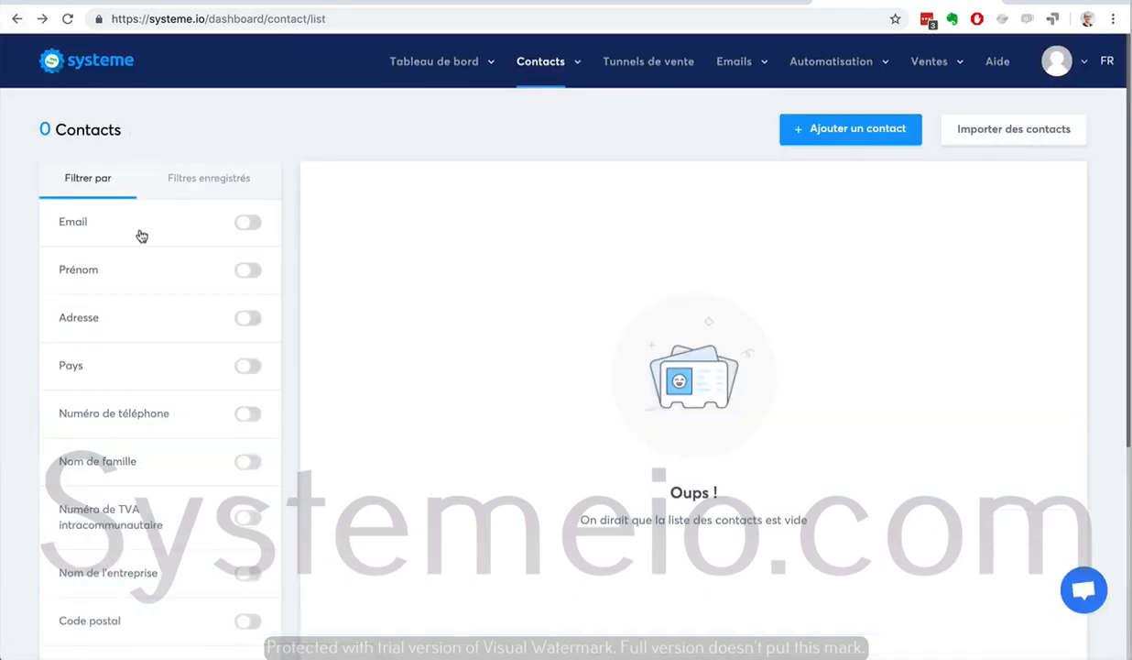
Filter the contacts by creation date equal to 16/4/2019
scroll(48, 303, down, 3)
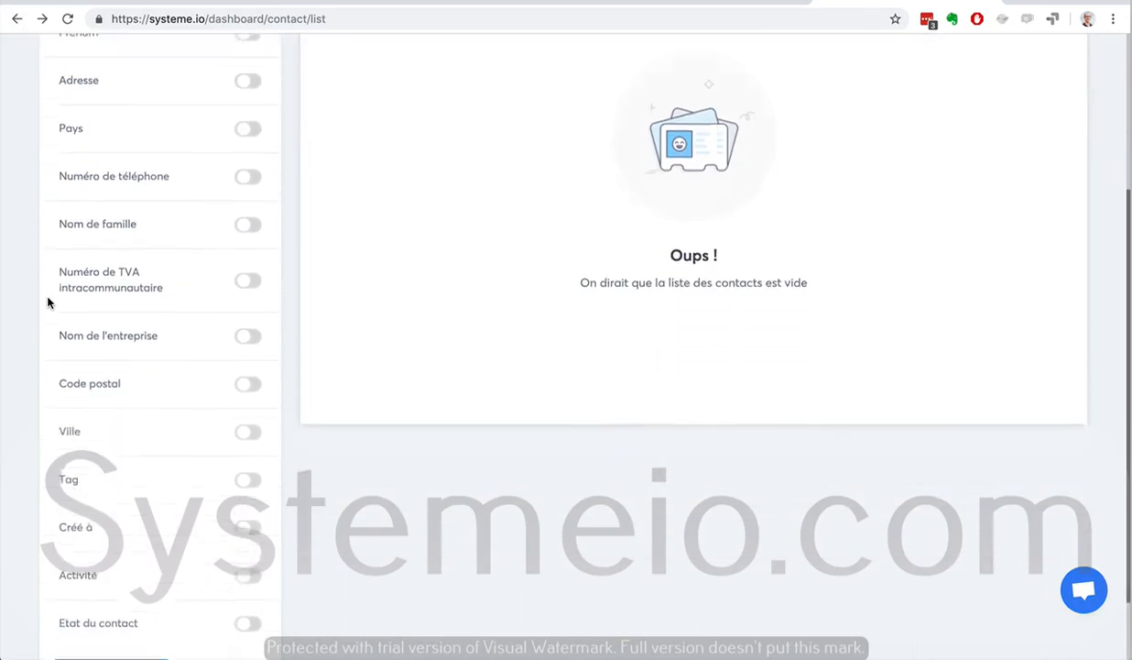
scroll(47, 302, up, 3)
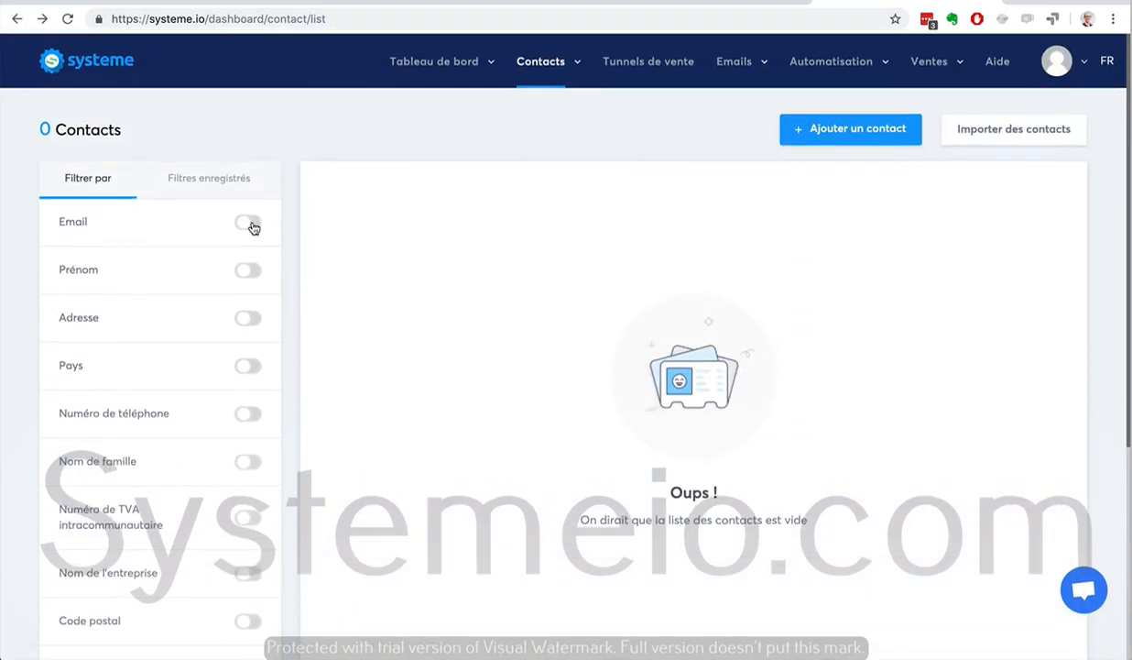
scroll(28, 284, down, 3)
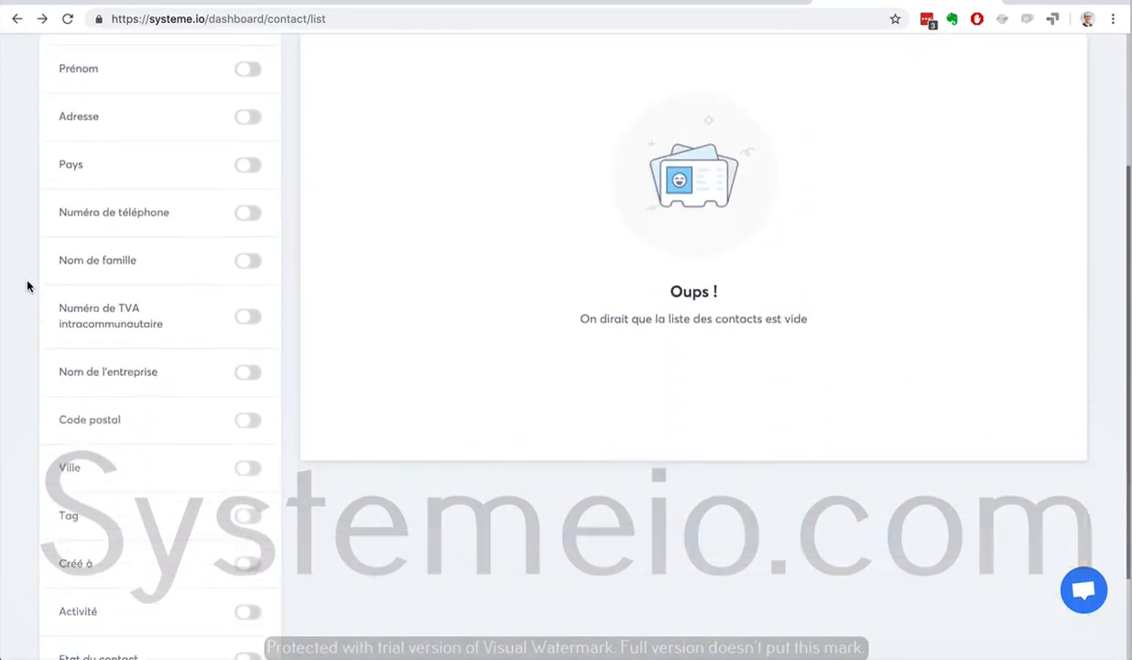
scroll(27, 285, up, 3)
scroll(28, 286, down, 2)
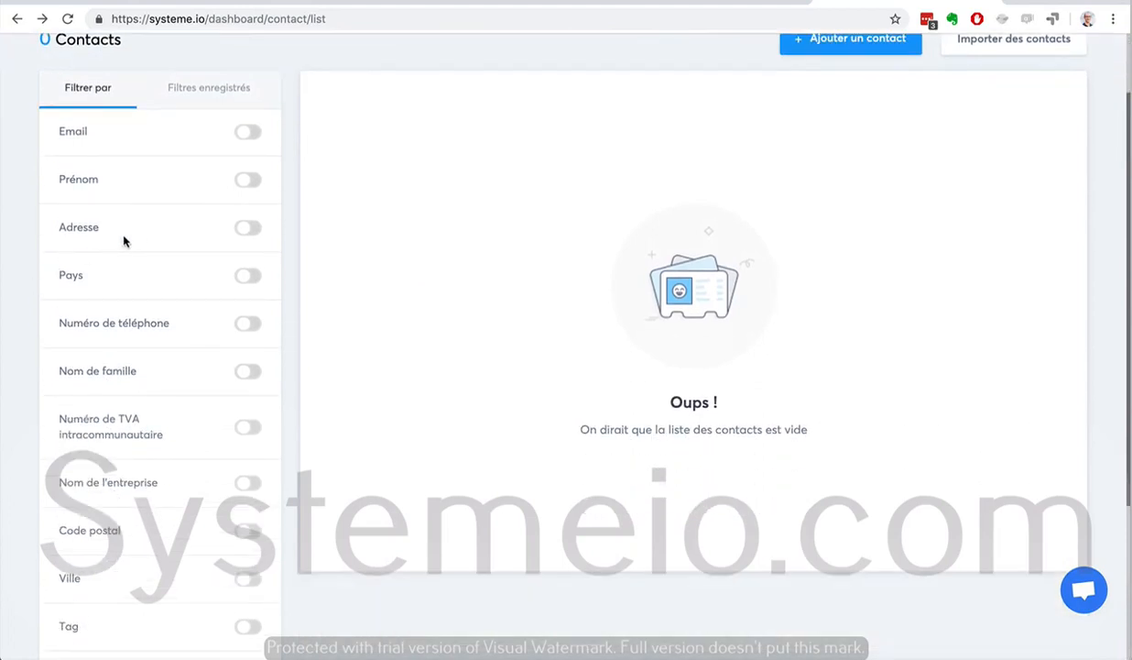
scroll(239, 365, down, 3)
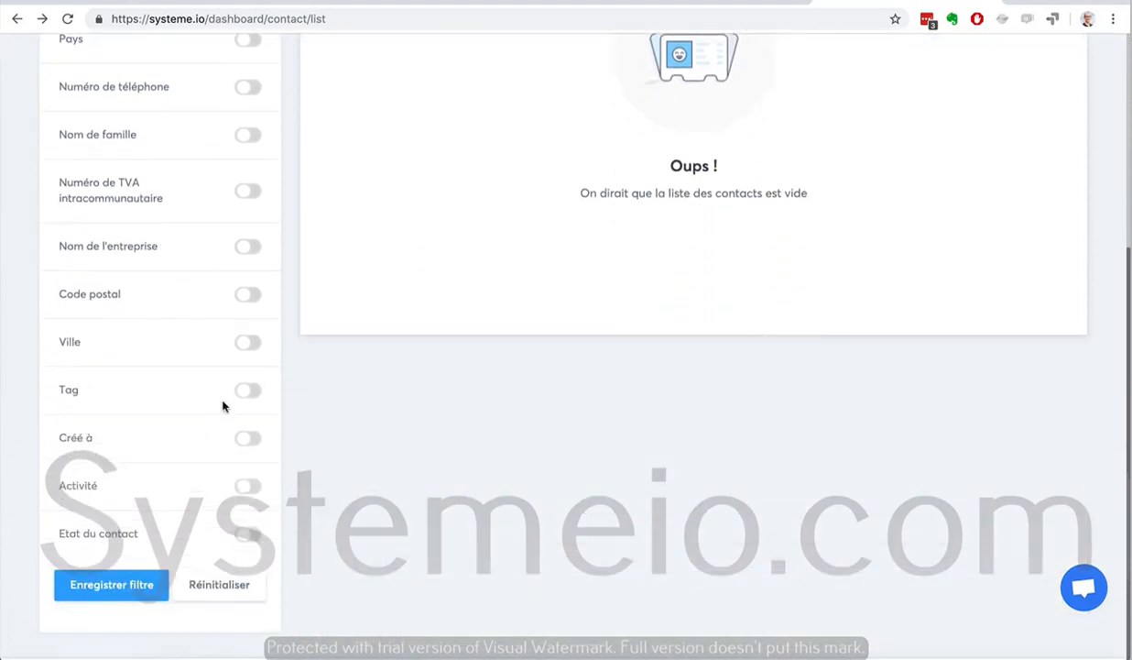
click(249, 441)
click(229, 480)
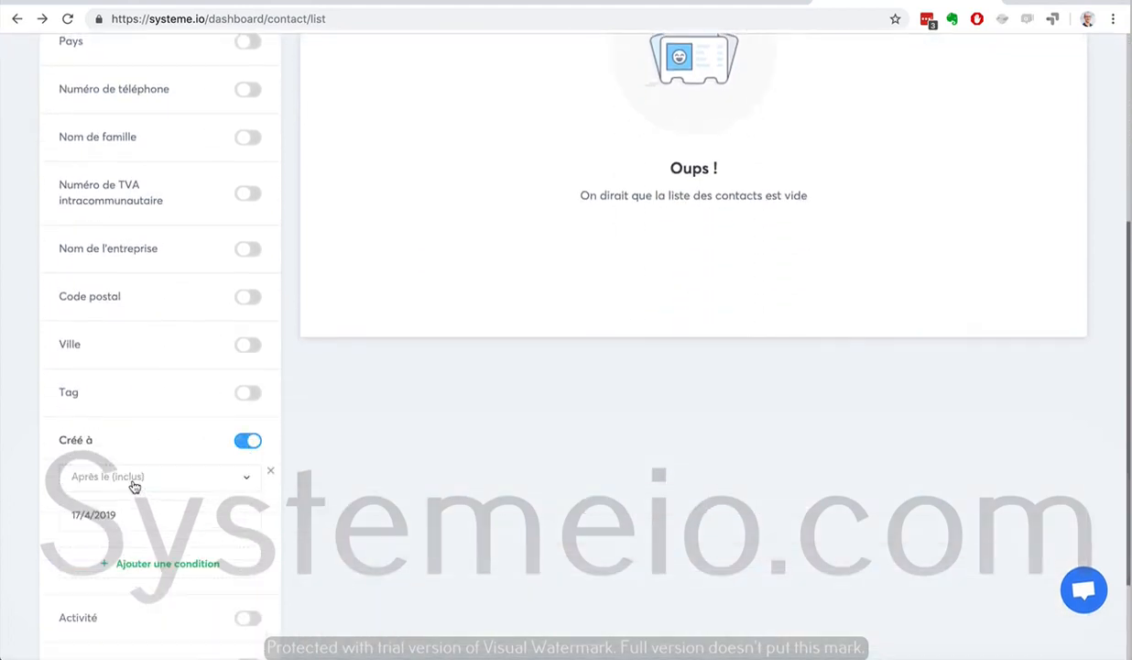
click(110, 484)
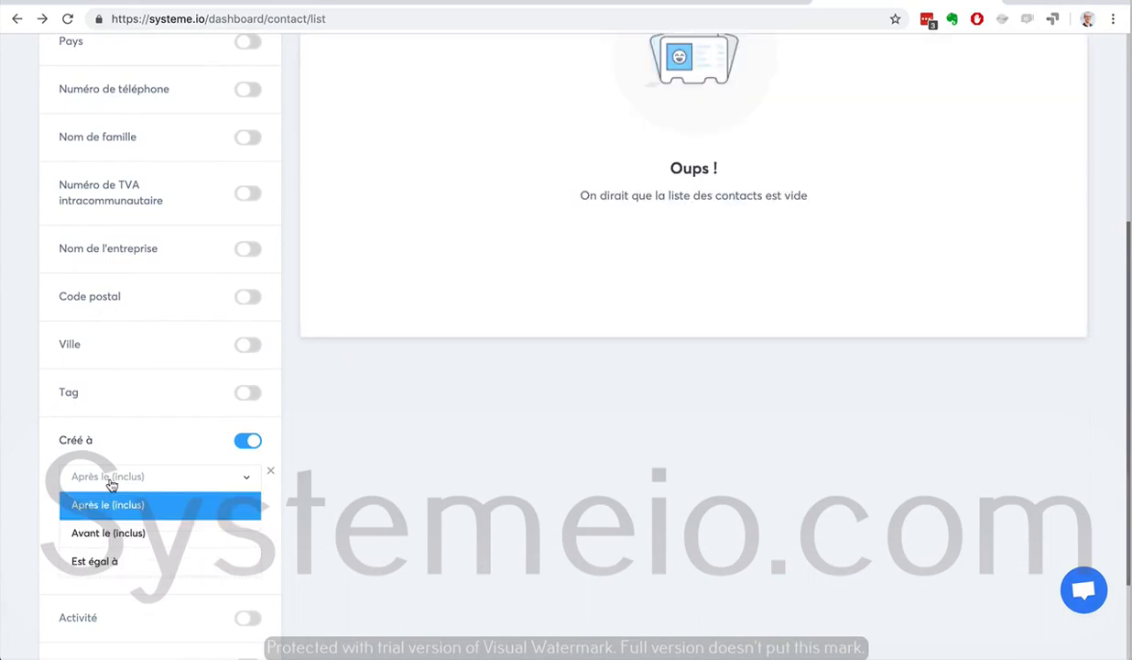
click(114, 562)
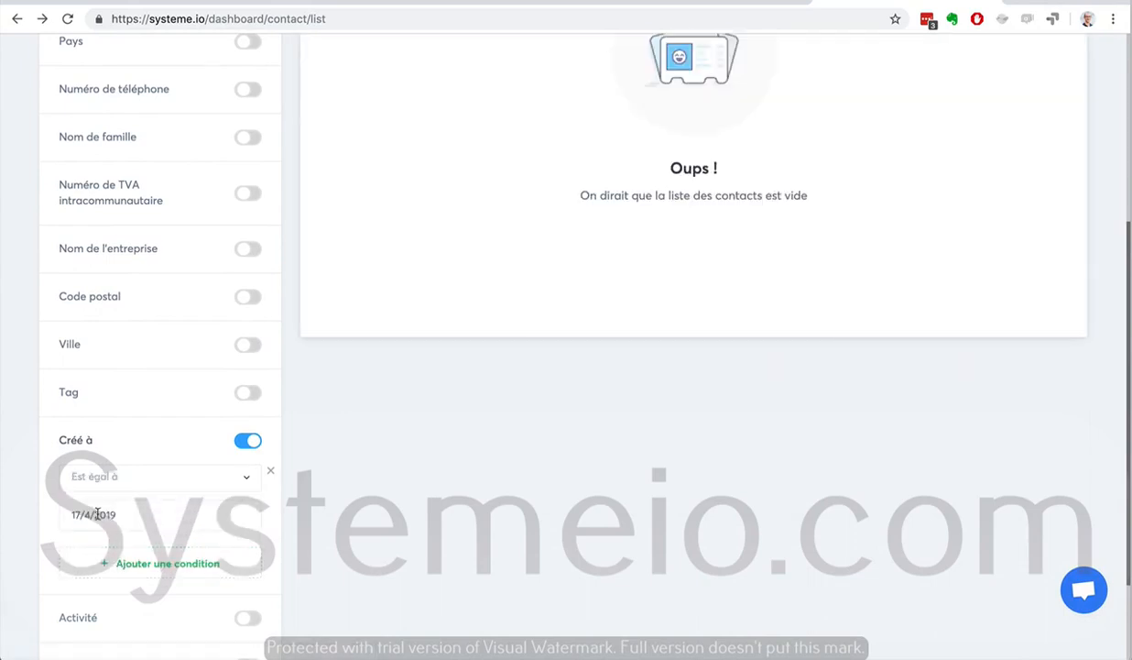
click(97, 514)
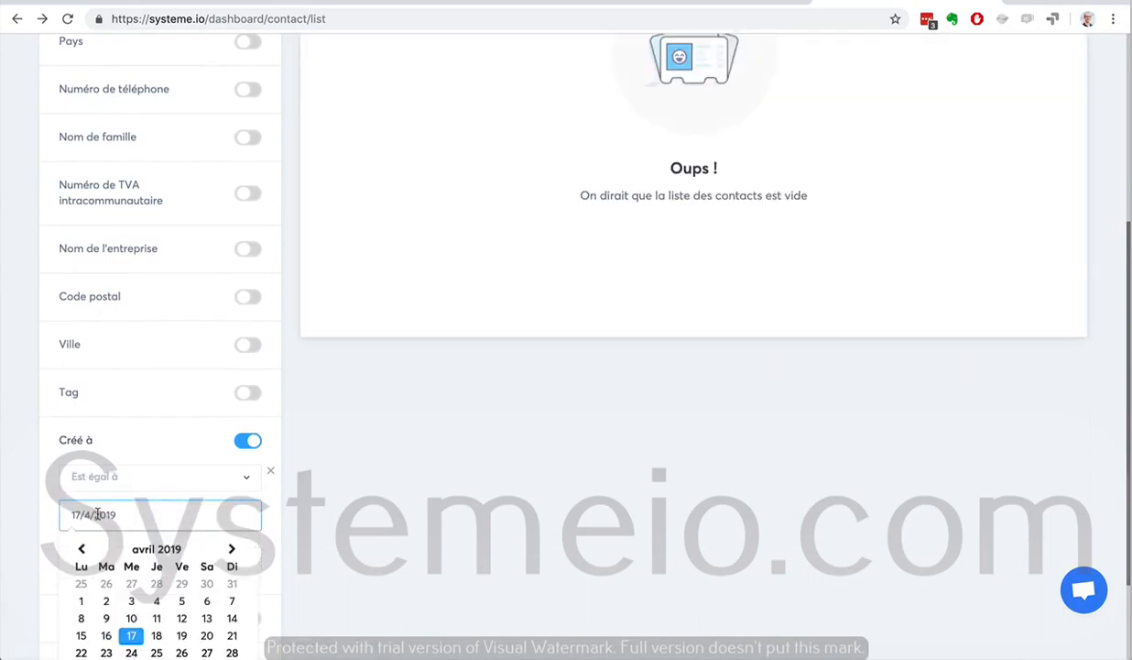
click(106, 635)
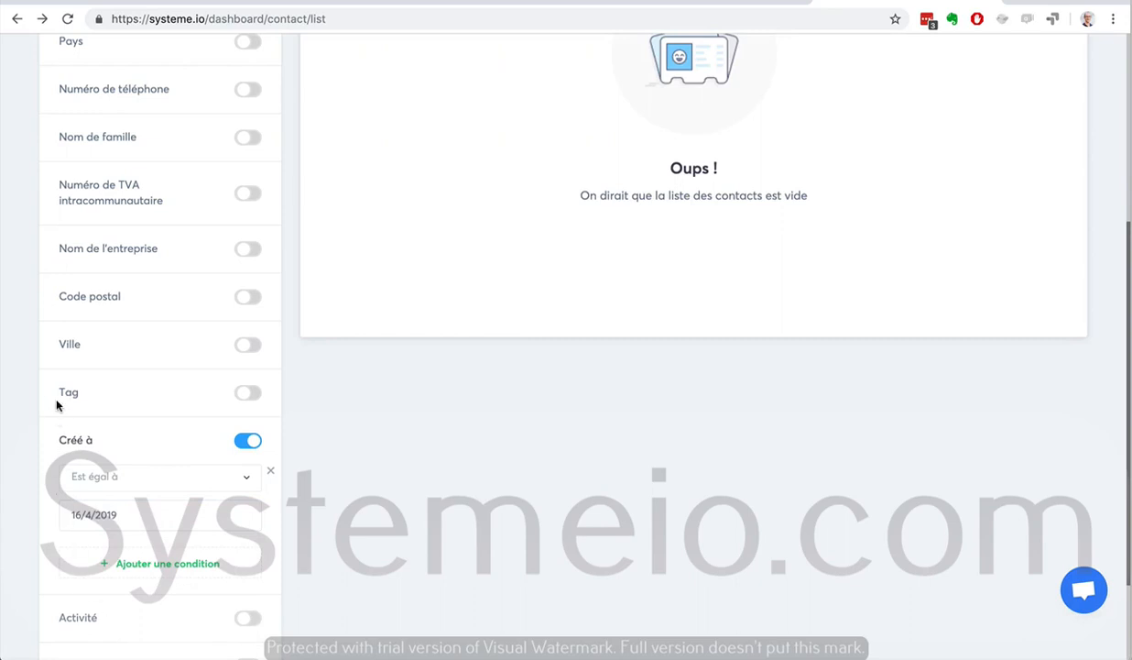
scroll(36, 397, up, 4)
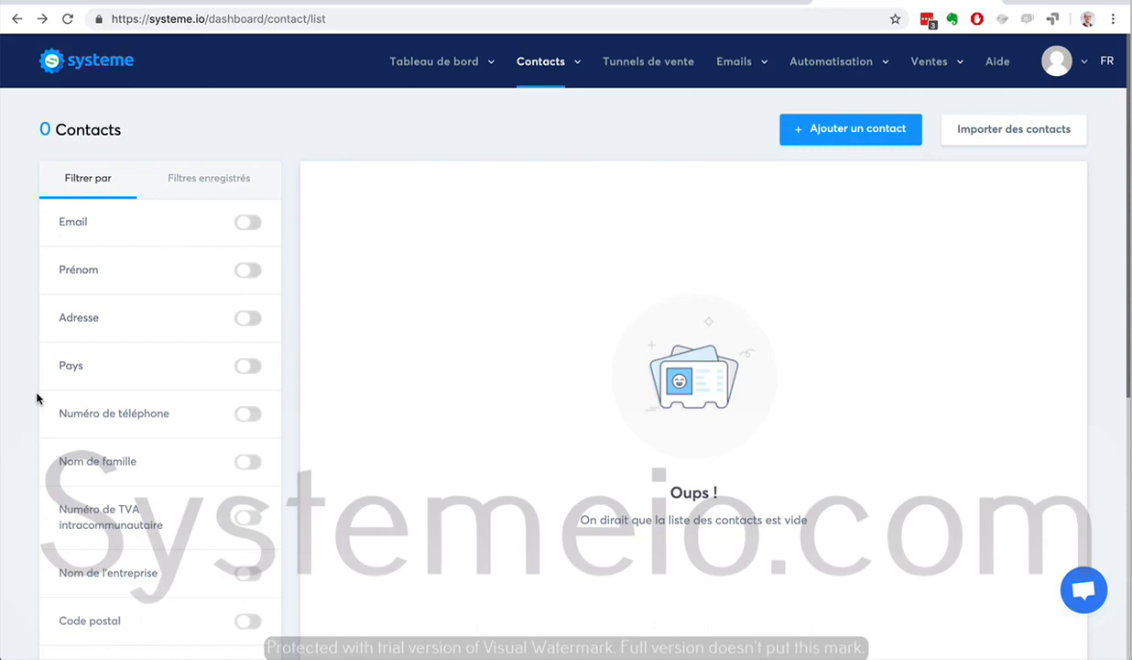
scroll(375, 272, down, 5)
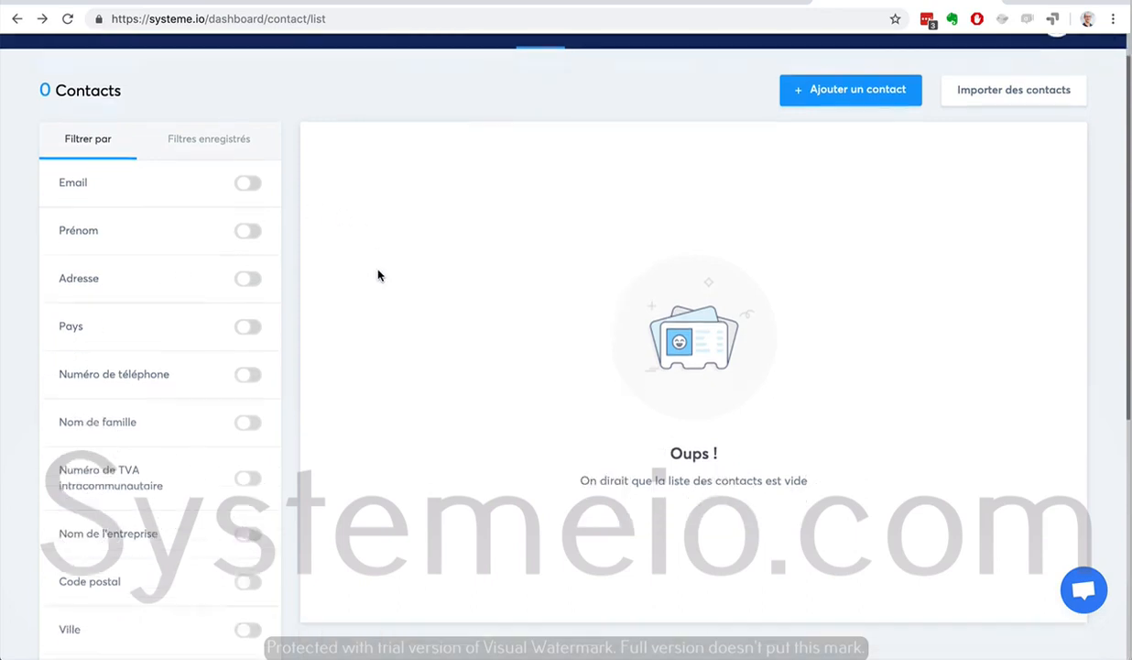
scroll(379, 275, down, 2)
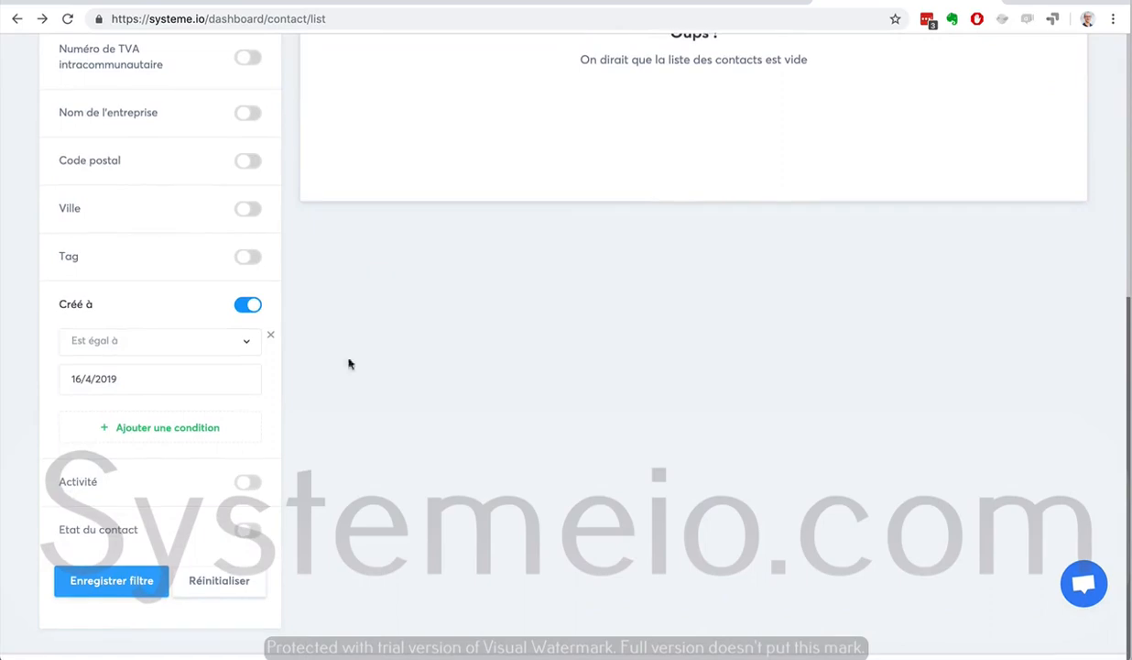
scroll(105, 438, up, 7)
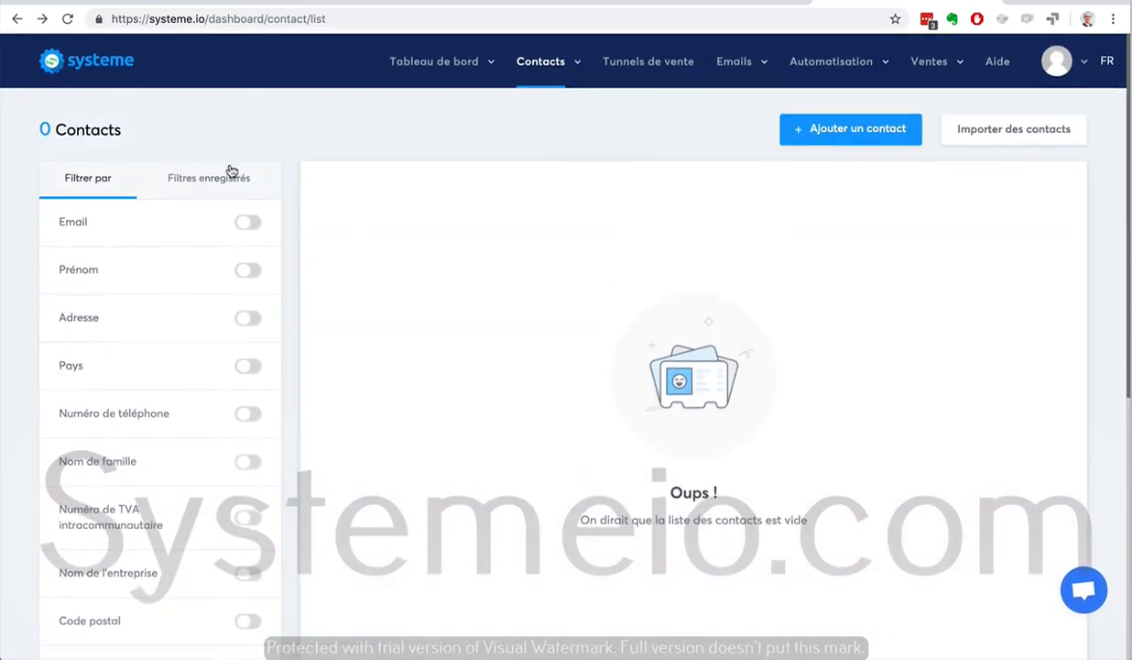
scroll(5, 298, down, 7)
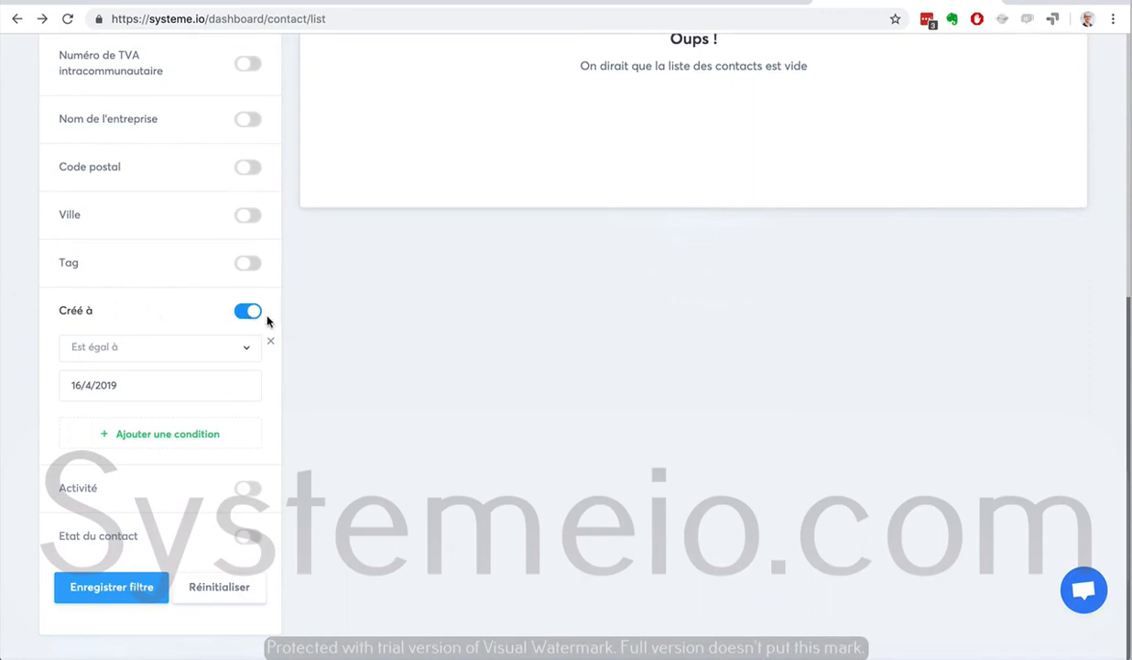
drag(58, 310, 84, 309)
scroll(332, 339, up, 5)
Visit the dashboard, then return to the filtered contacts list
mouse_move(430, 76)
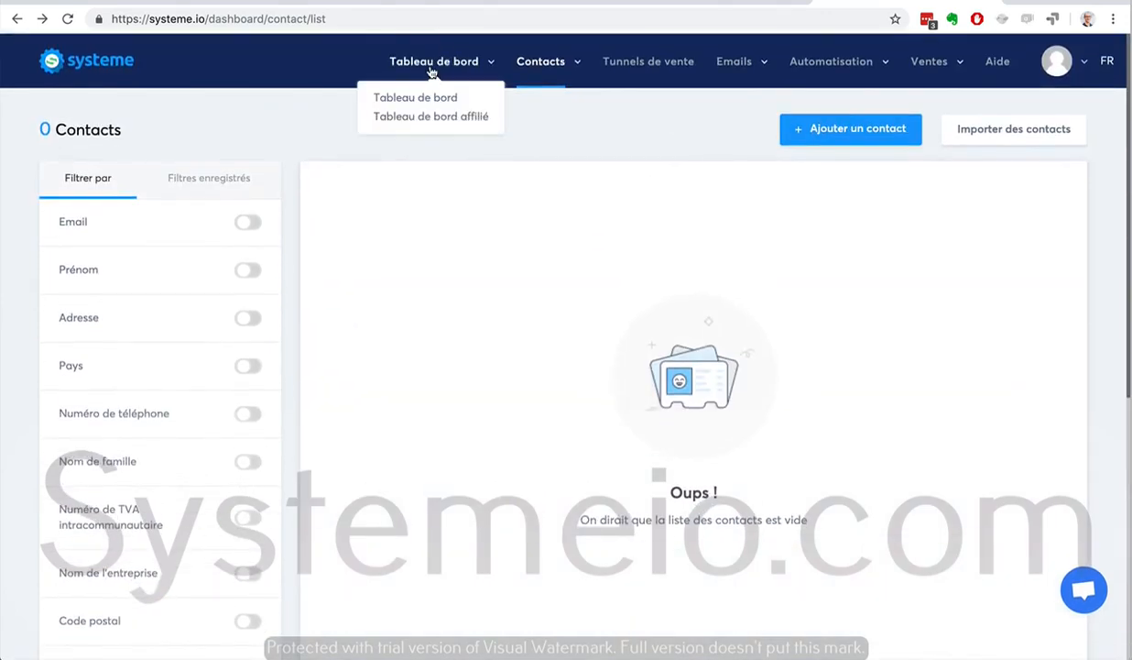
click(429, 99)
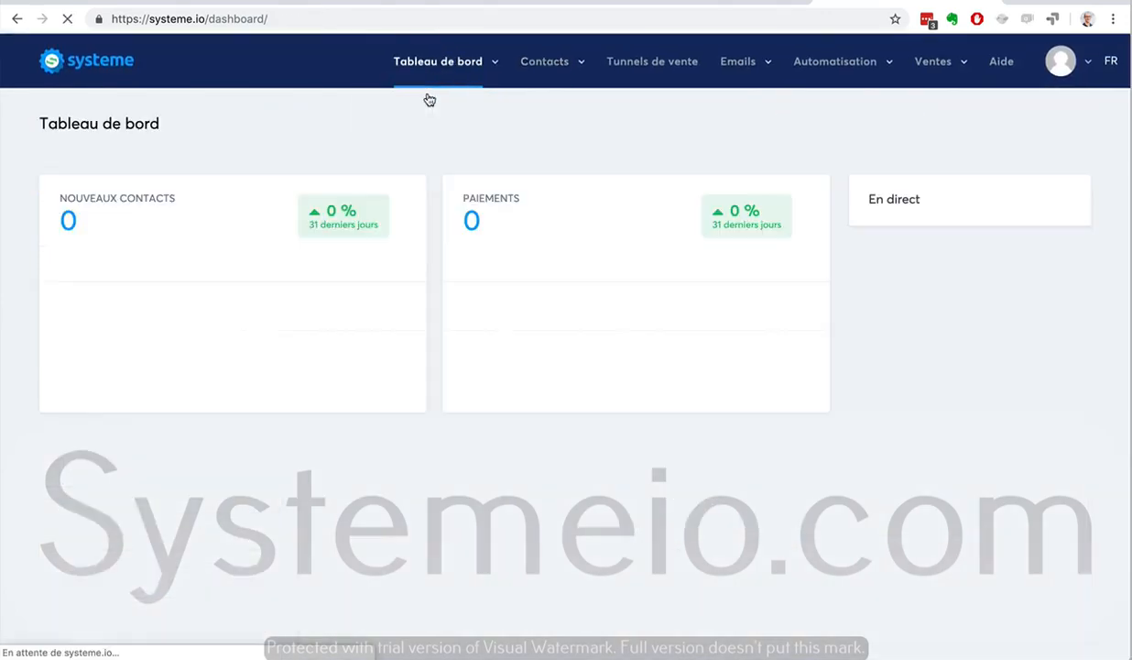
click(529, 106)
scroll(89, 309, down, 5)
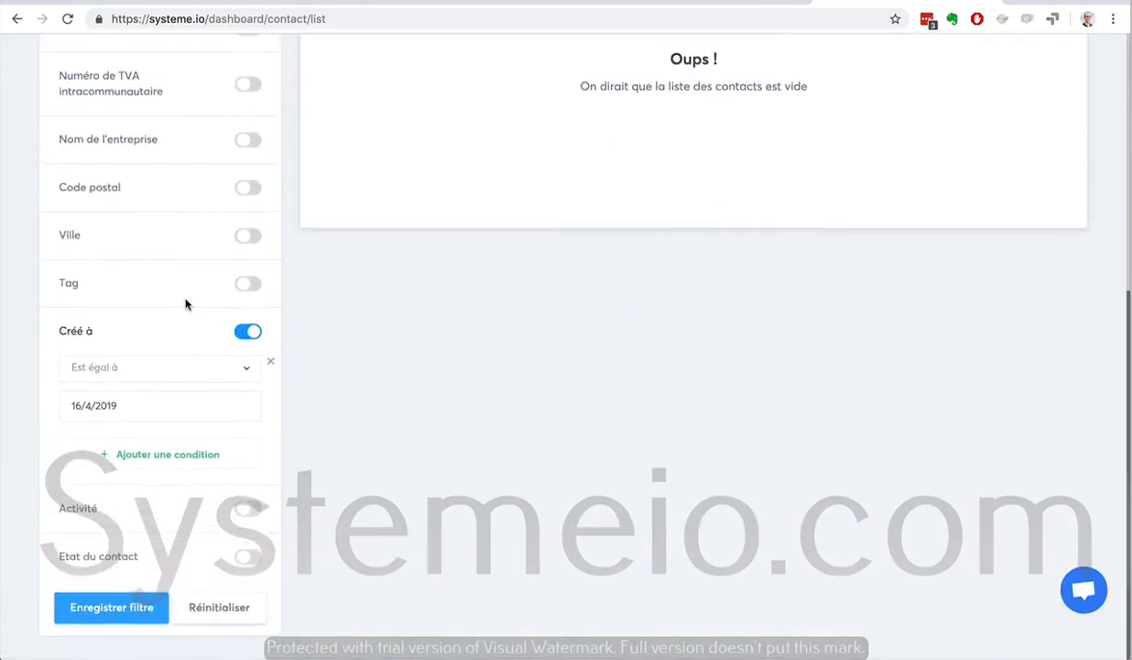
Switch on the Email filter in the contacts filter panel
scroll(186, 304, up, 5)
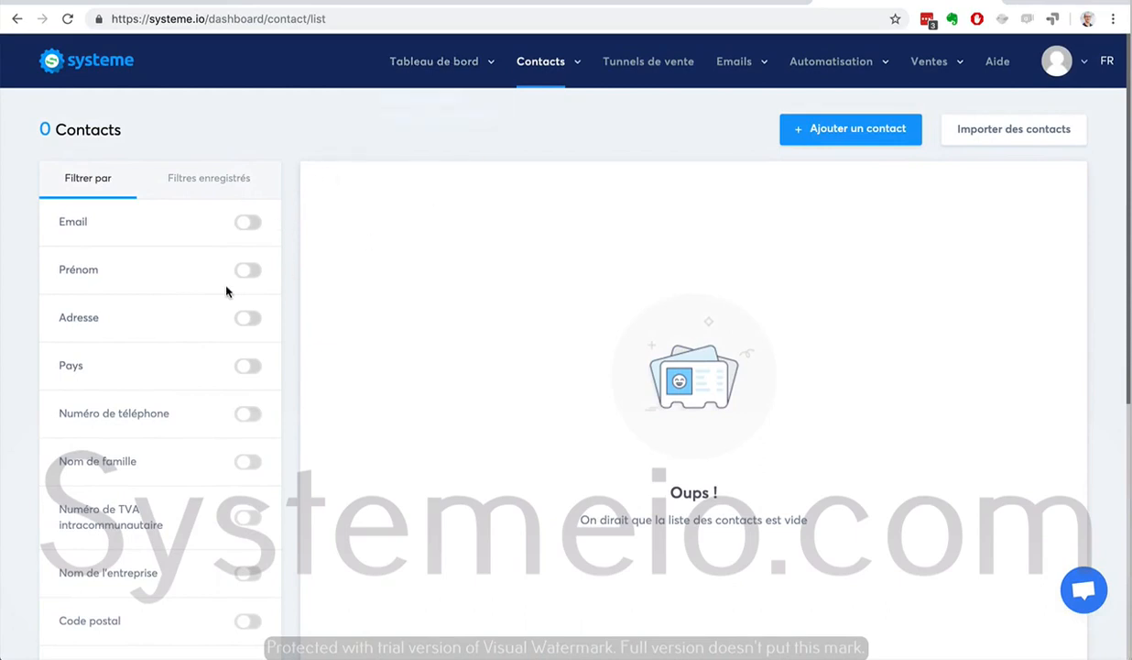
click(251, 225)
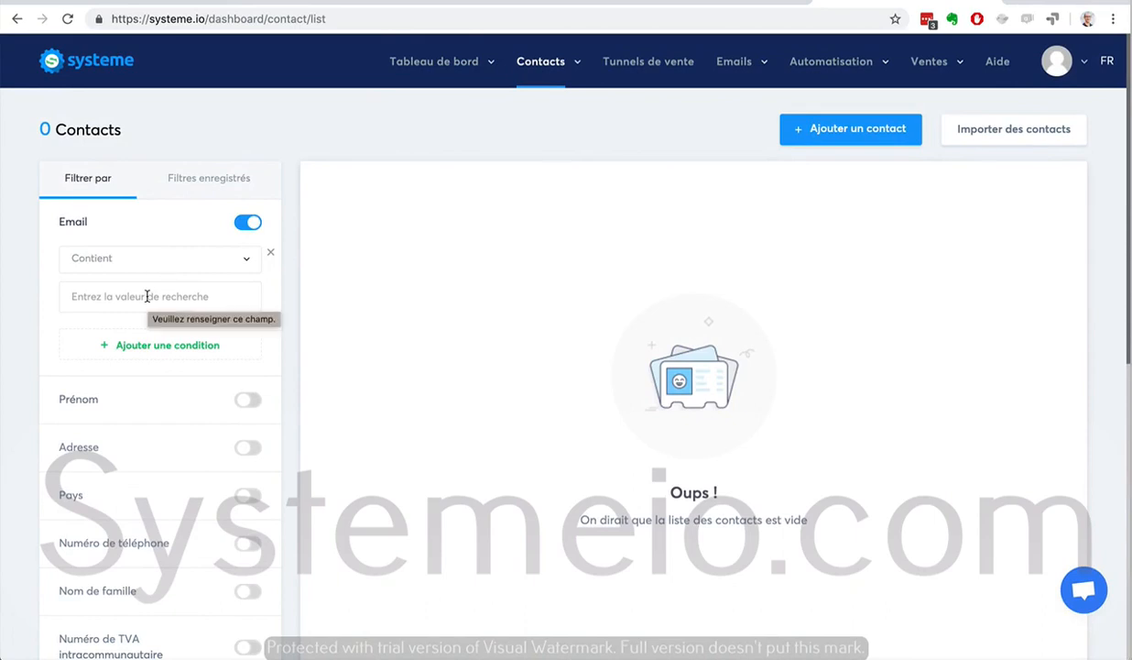
scroll(24, 375, down, 5)
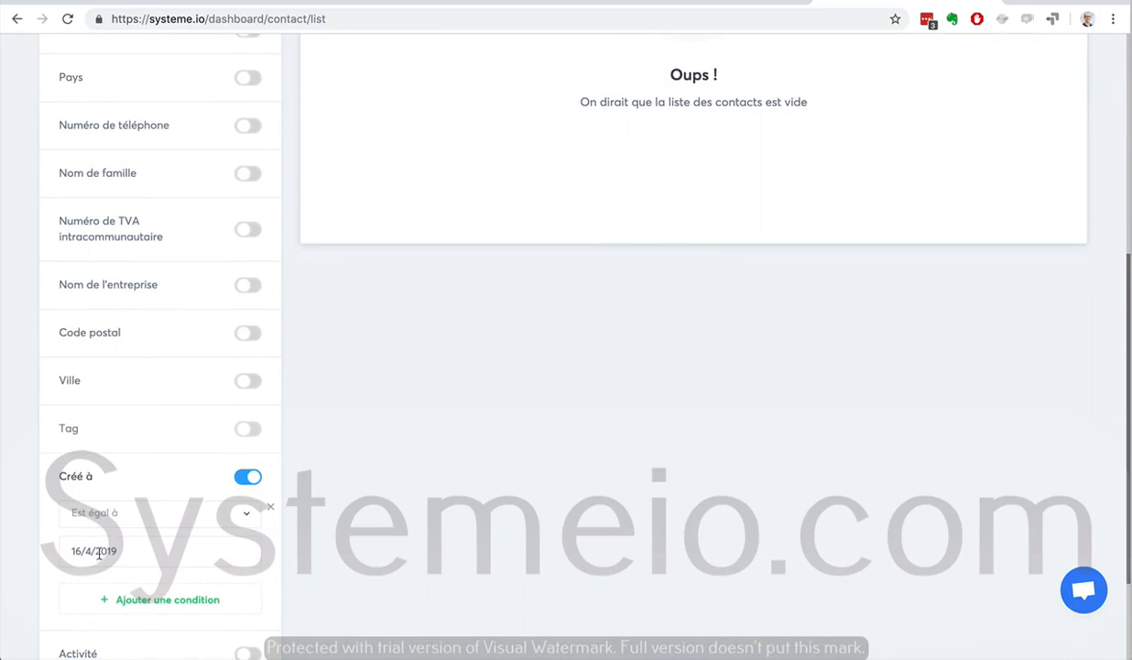
scroll(571, 250, up, 5)
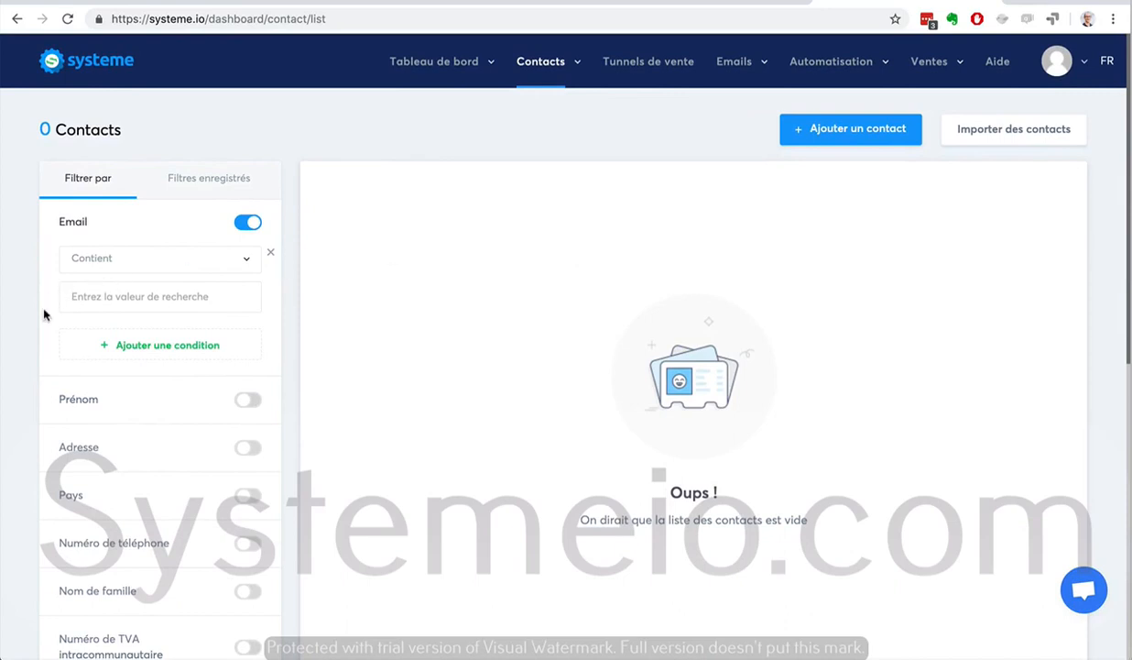
scroll(30, 333, down, 5)
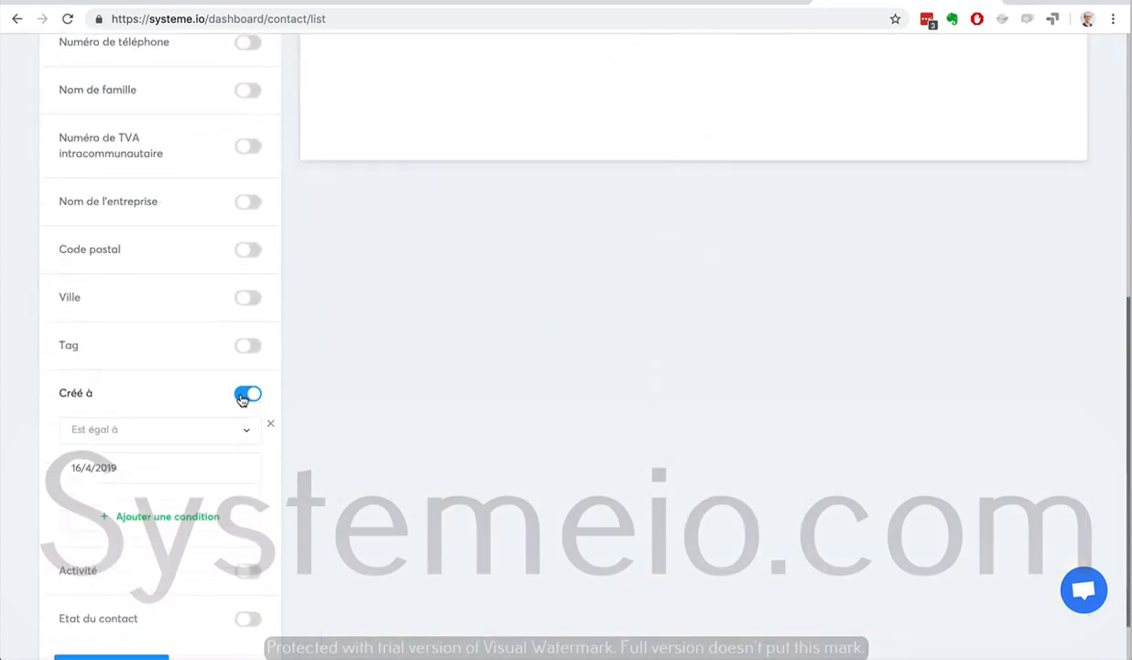
Switch off the creation date filter and the Email filter to clear all filters
click(243, 396)
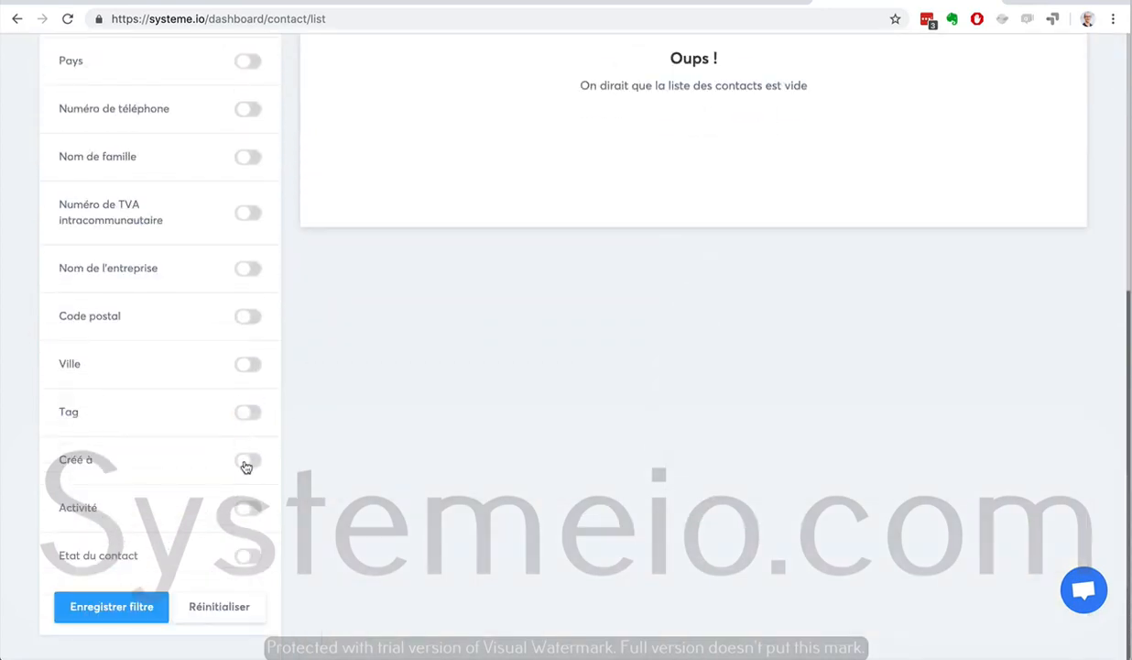
scroll(197, 427, up, 3)
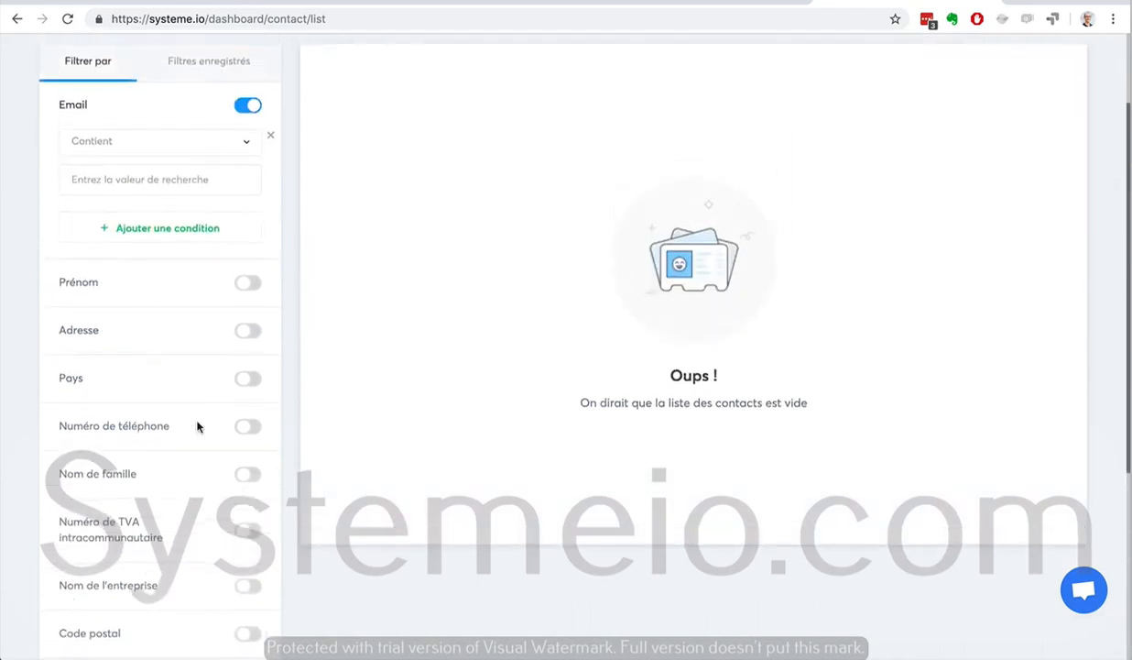
click(246, 108)
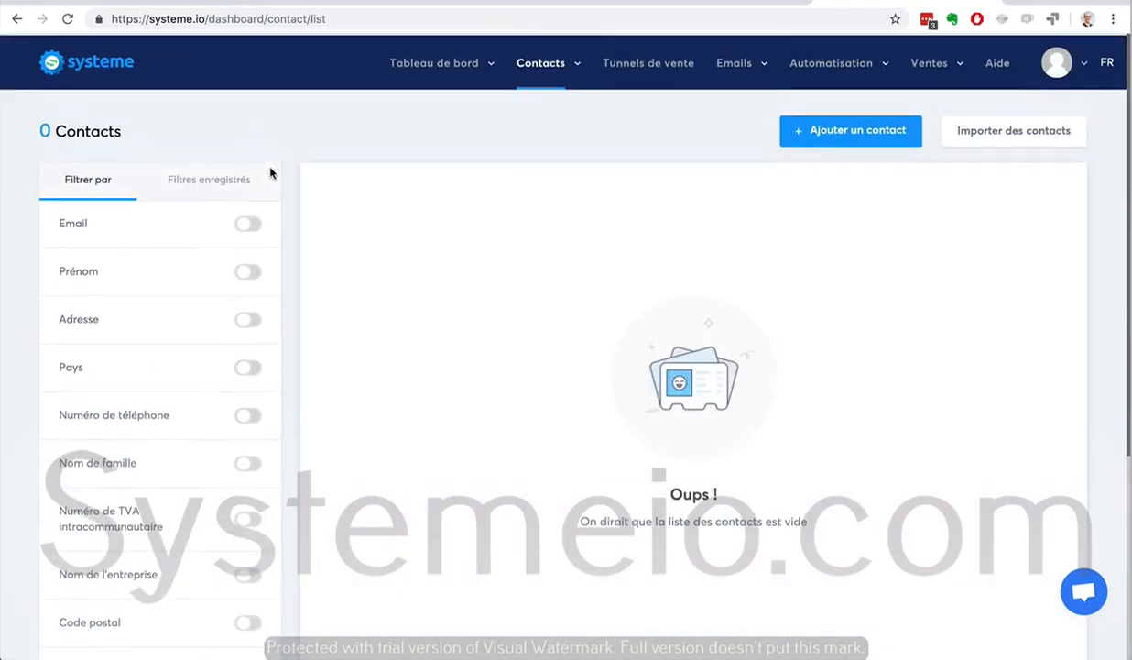
Open the saved filters tab, then return to the filter-by options
click(202, 183)
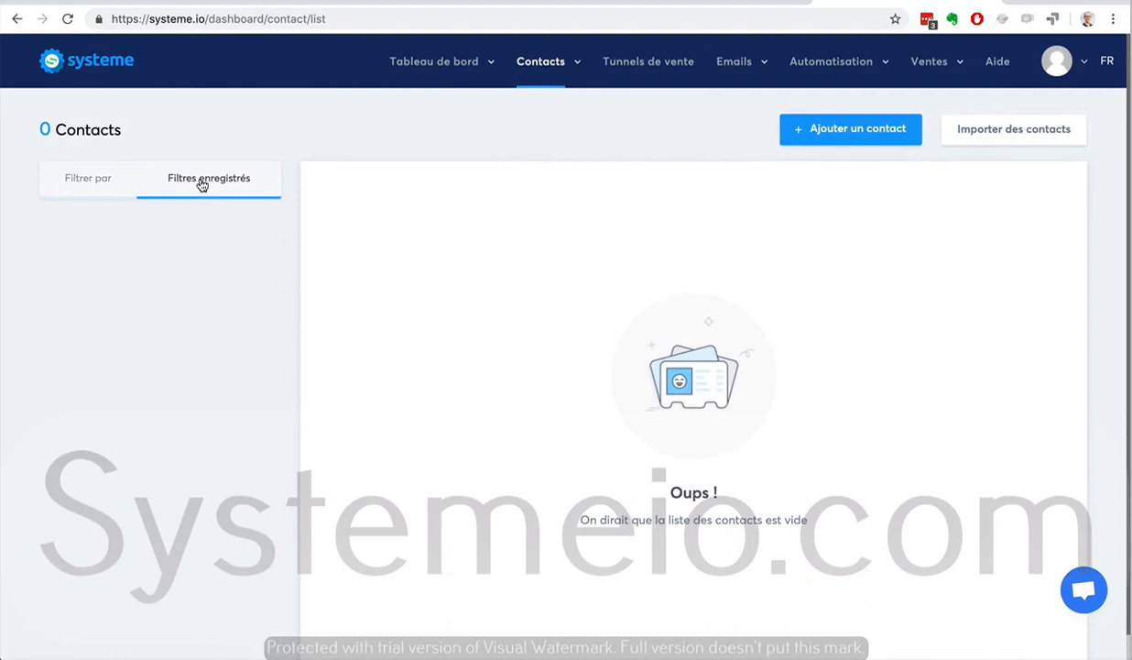
click(100, 188)
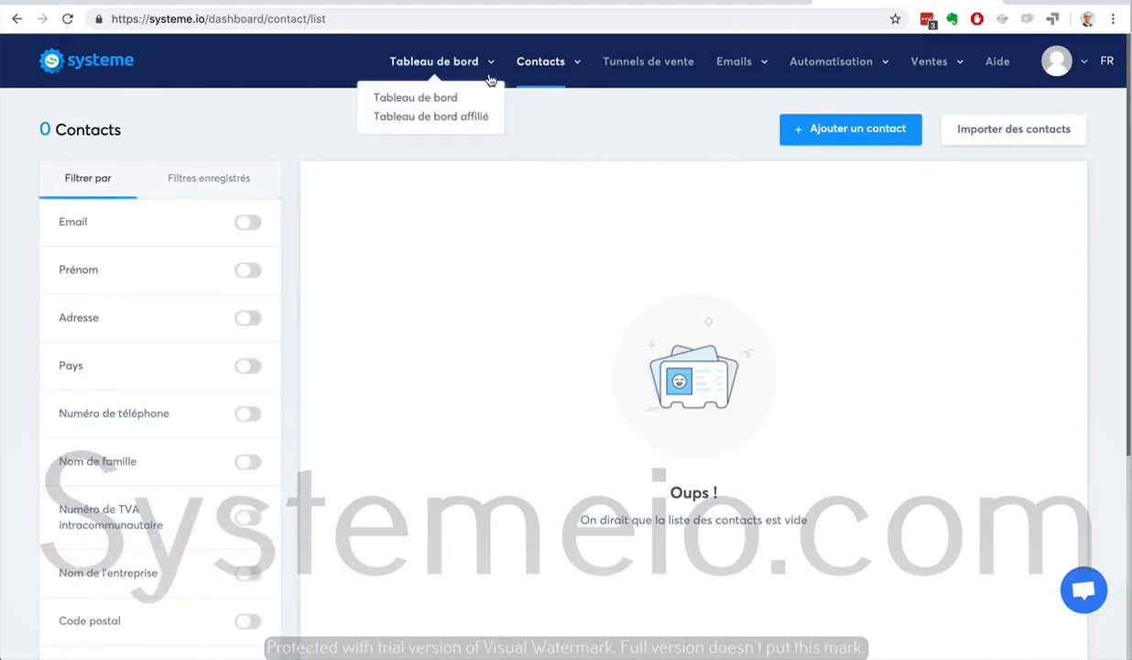
mouse_move(519, 70)
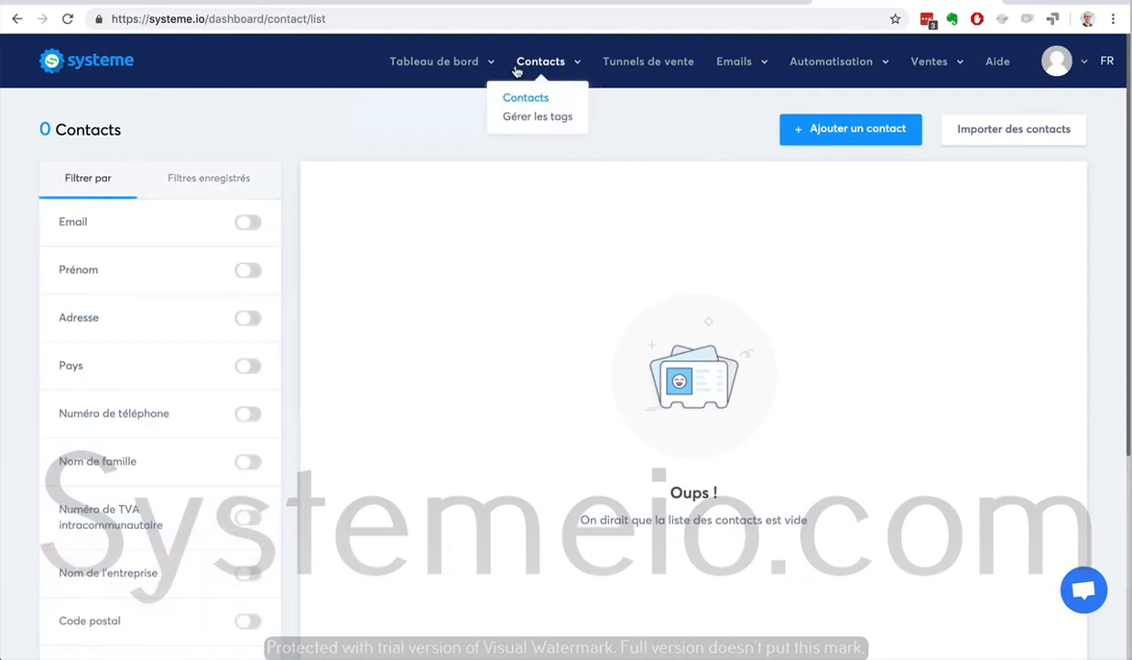